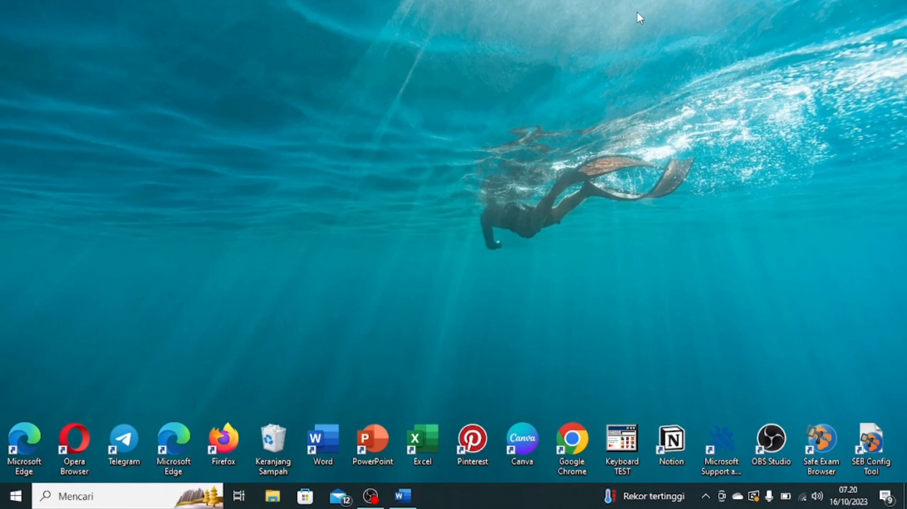
Switch to the open Word window and create a new blank document.
{"action": "left_click", "coordinate": [414, 489]}
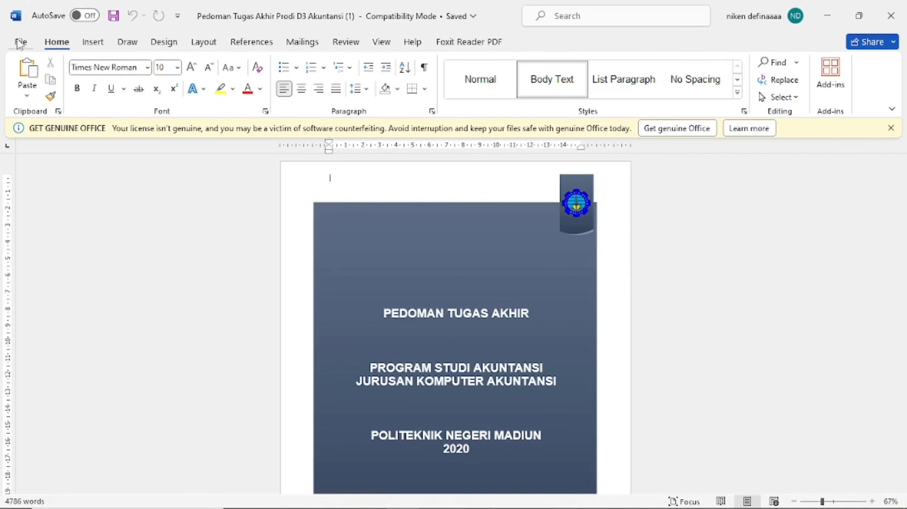
{"action": "left_click", "coordinate": [21, 43]}
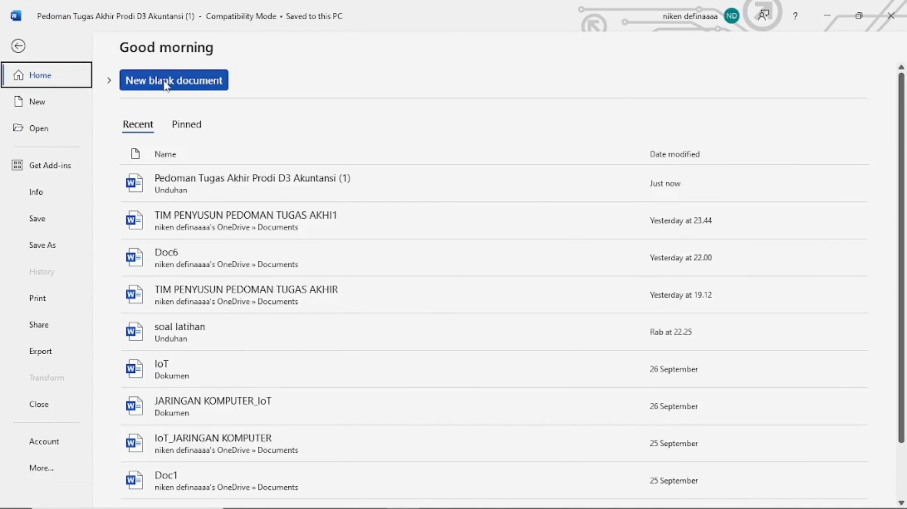
{"action": "left_click", "coordinate": [164, 83]}
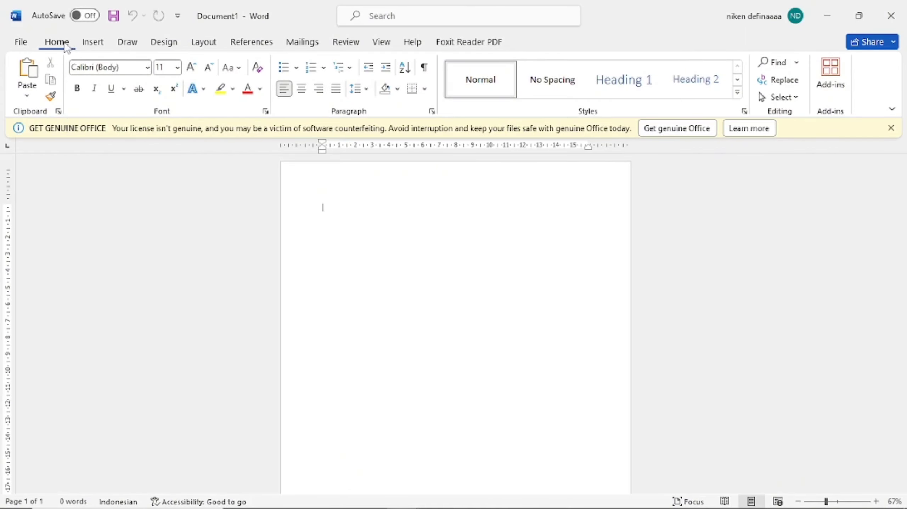
Insert the built-in Ion (Gelap) cover page into the blank document.
{"action": "left_click", "coordinate": [94, 44]}
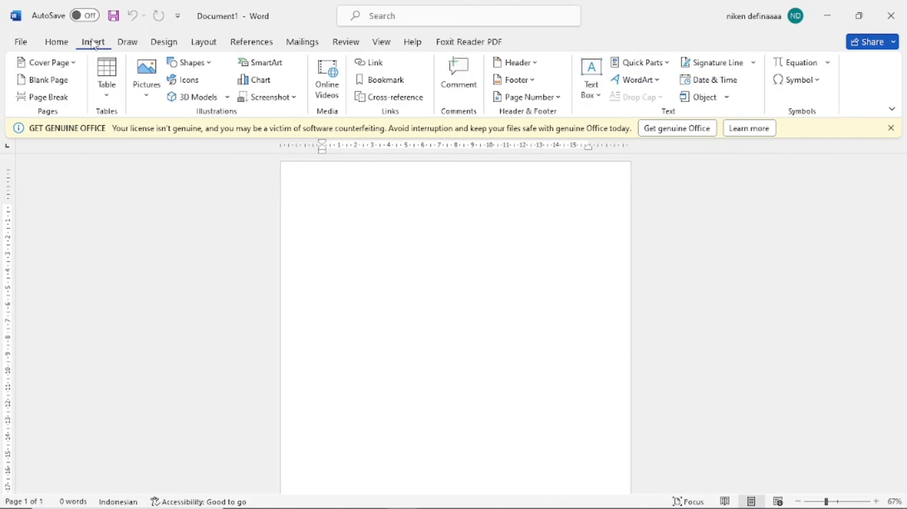
{"action": "left_click", "coordinate": [61, 62]}
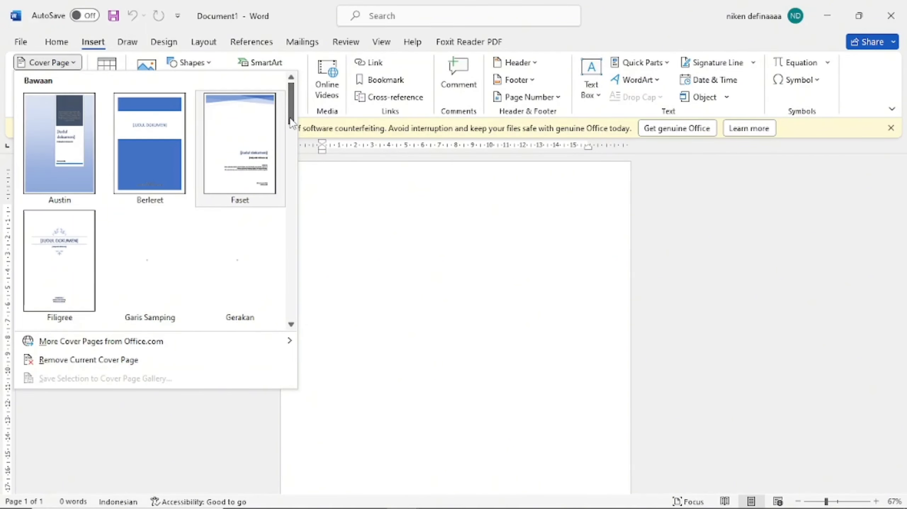
{"action": "left_click_drag", "start_coordinate": [291, 123], "coordinate": [290, 144]}
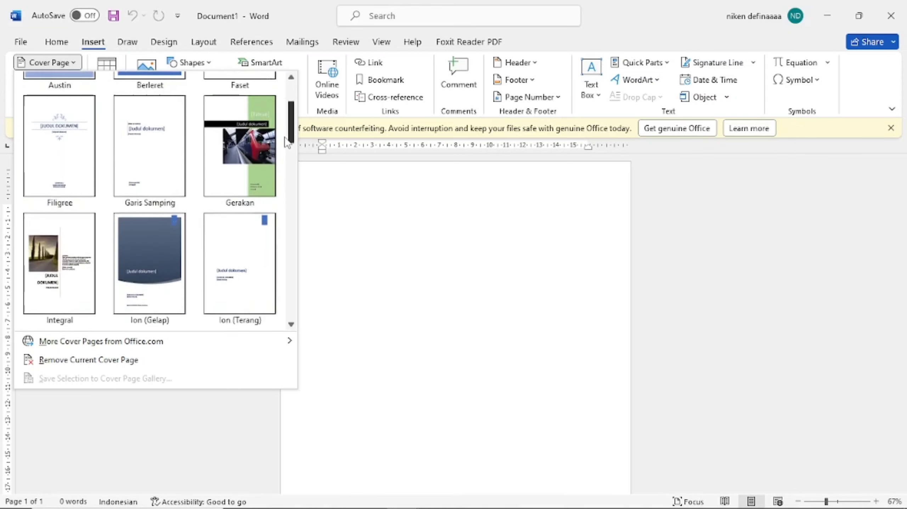
{"action": "left_click", "coordinate": [135, 276]}
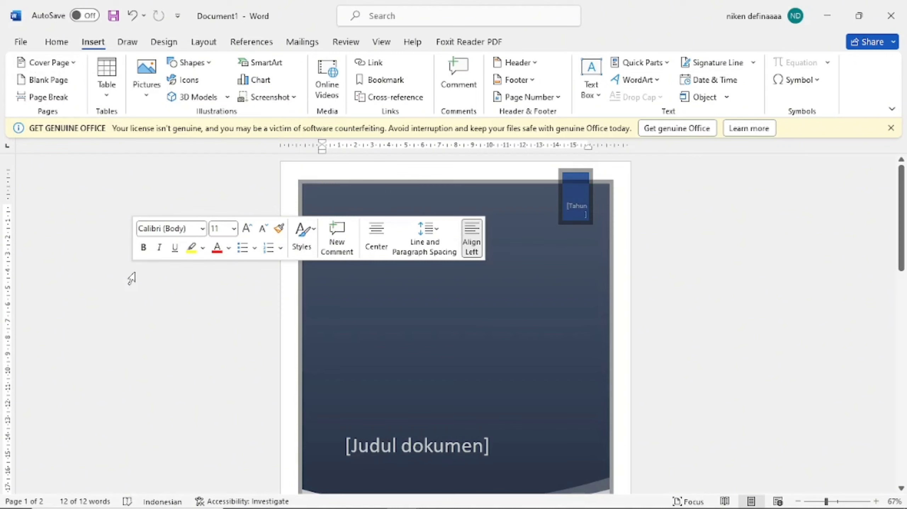
Replace the cover's document title placeholder with the copied "PEDOMAN TUGAS AKHIR" title text, merging its formatting.
{"action": "left_click", "coordinate": [396, 390]}
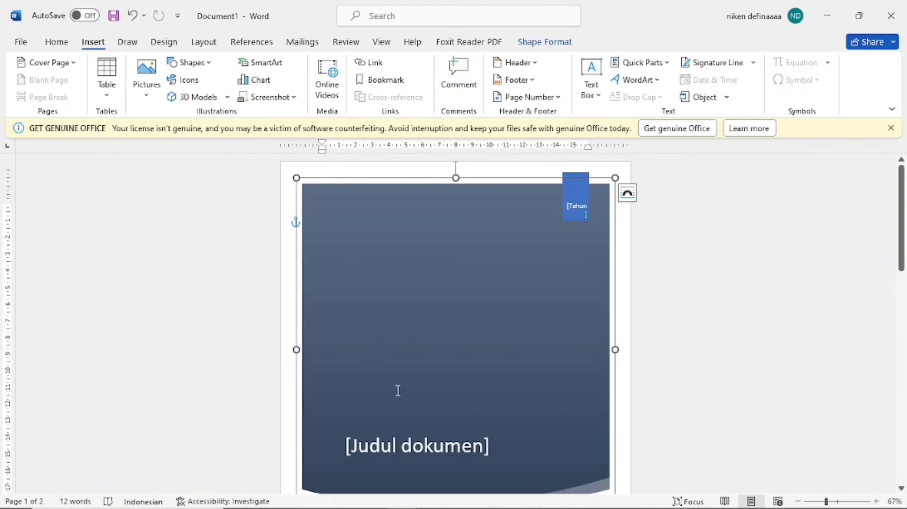
{"action": "left_click", "coordinate": [422, 448]}
{"action": "key", "text": "Delete"}
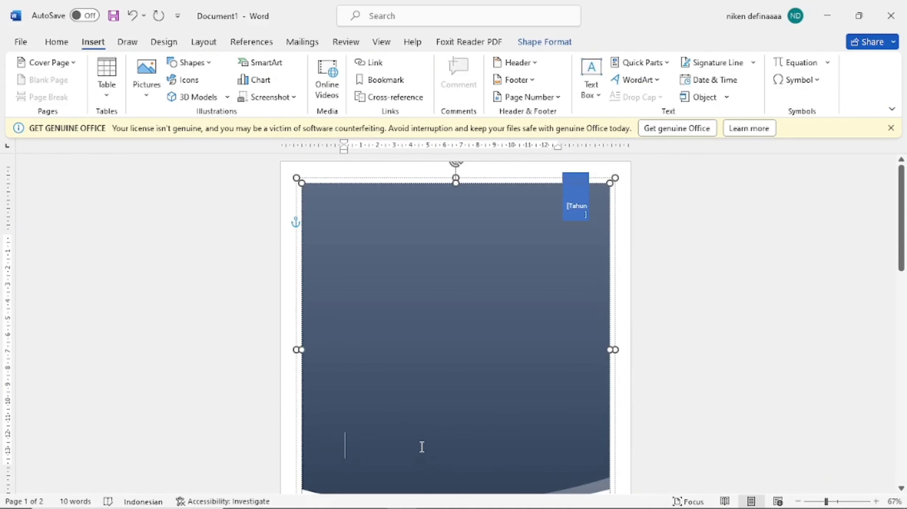
{"action": "left_click", "coordinate": [56, 42]}
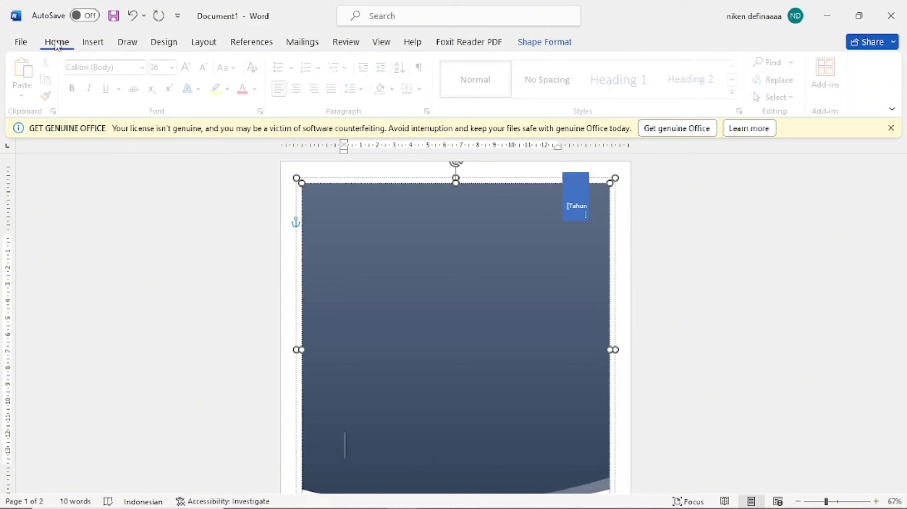
{"action": "left_click", "coordinate": [37, 88]}
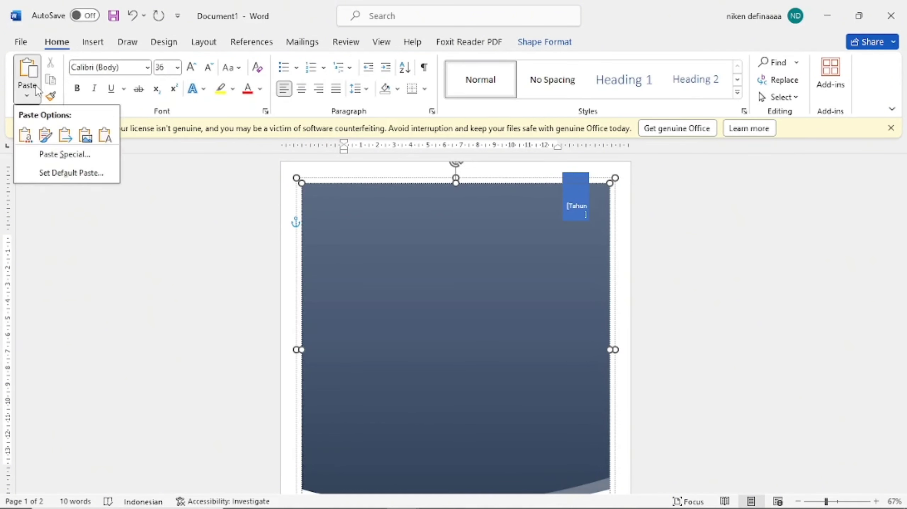
{"action": "left_click", "coordinate": [72, 138]}
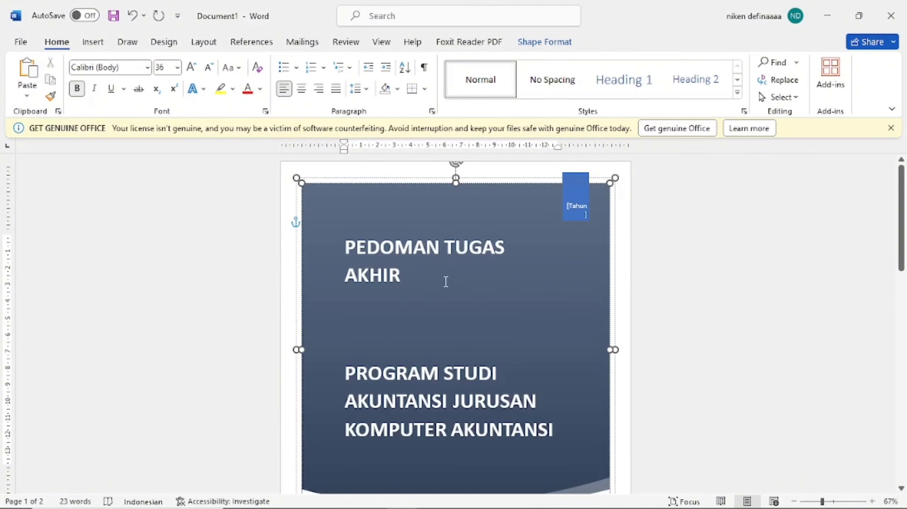
Format all of the cover's title text in Times New Roman, size 26, and centre it.
{"action": "key", "text": "ctrl+a"}
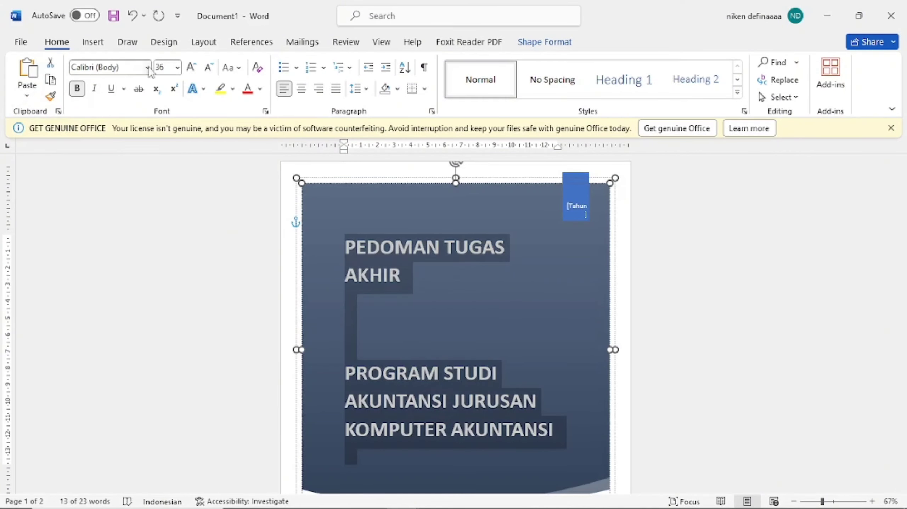
{"action": "left_click", "coordinate": [148, 67]}
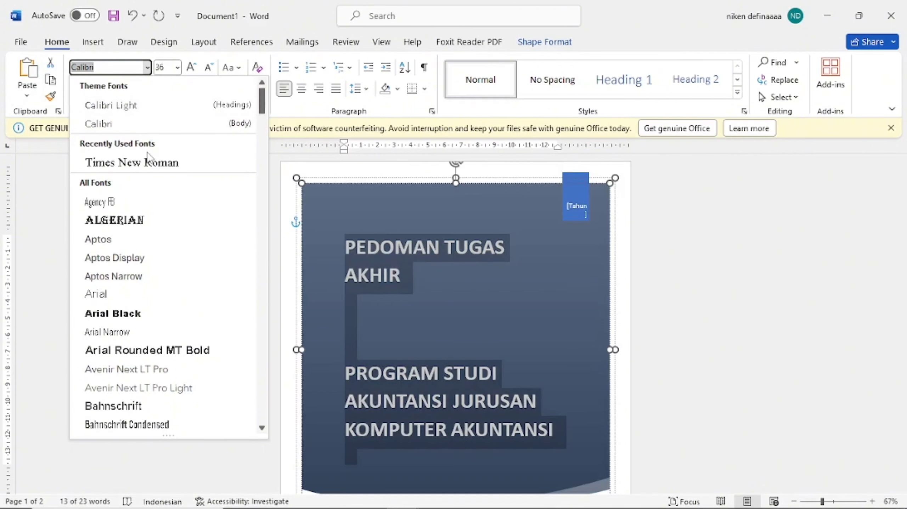
{"action": "left_click", "coordinate": [146, 162]}
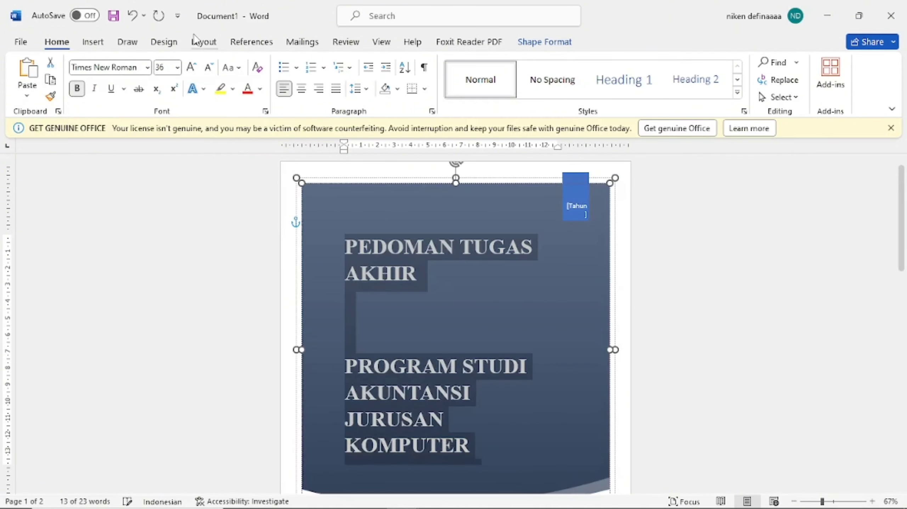
{"action": "left_click", "coordinate": [177, 67]}
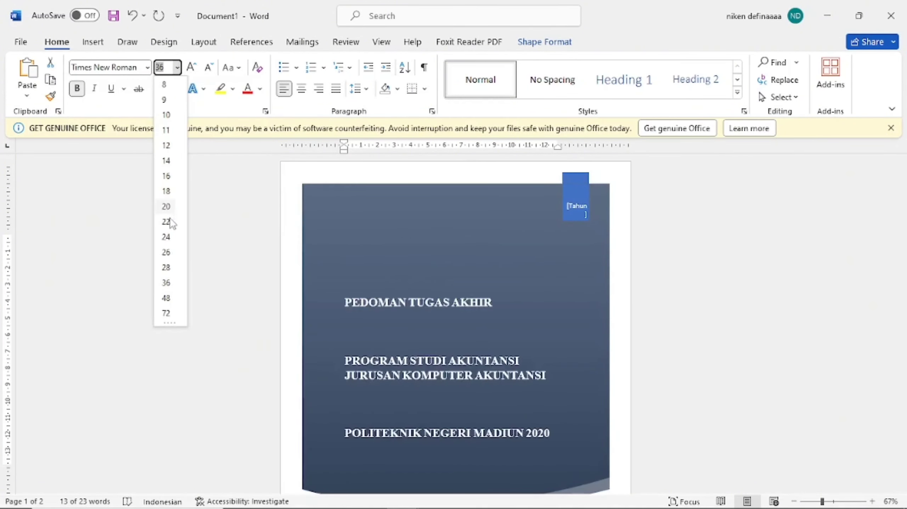
{"action": "left_click", "coordinate": [166, 252]}
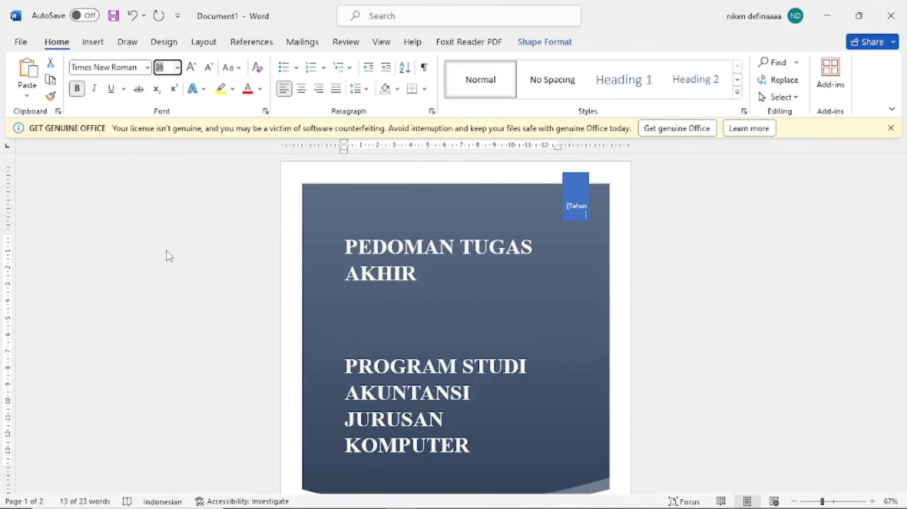
{"action": "left_click", "coordinate": [300, 92]}
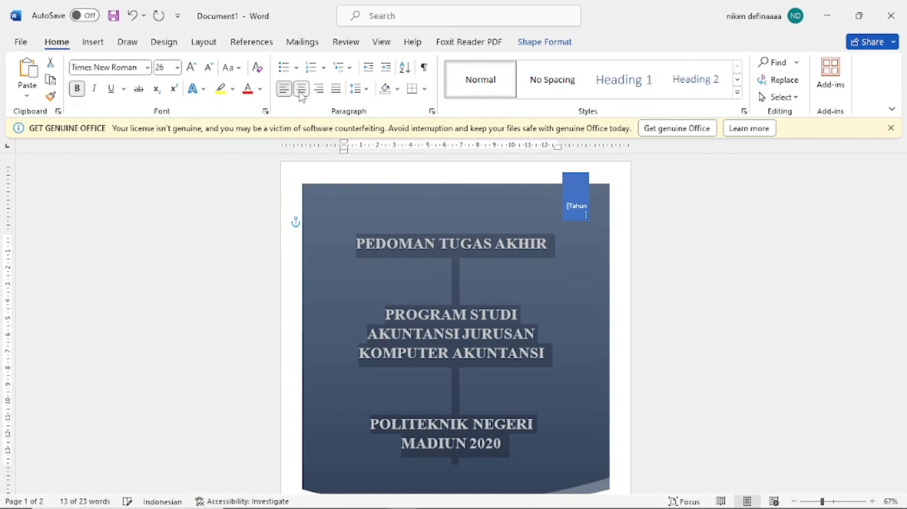
Delete the subtitle, author and company placeholder text beneath the cover page's blue shape.
{"action": "left_click", "coordinate": [885, 229]}
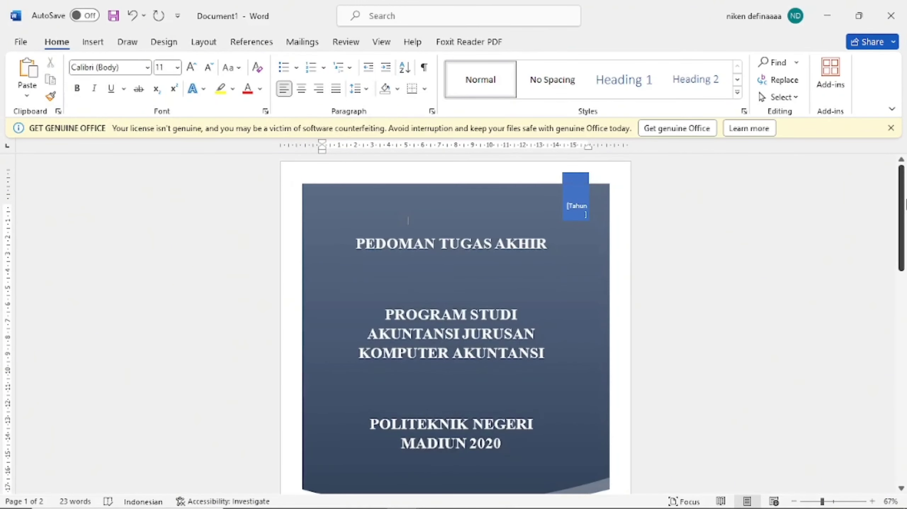
{"action": "left_click_drag", "start_coordinate": [901, 209], "coordinate": [904, 282]}
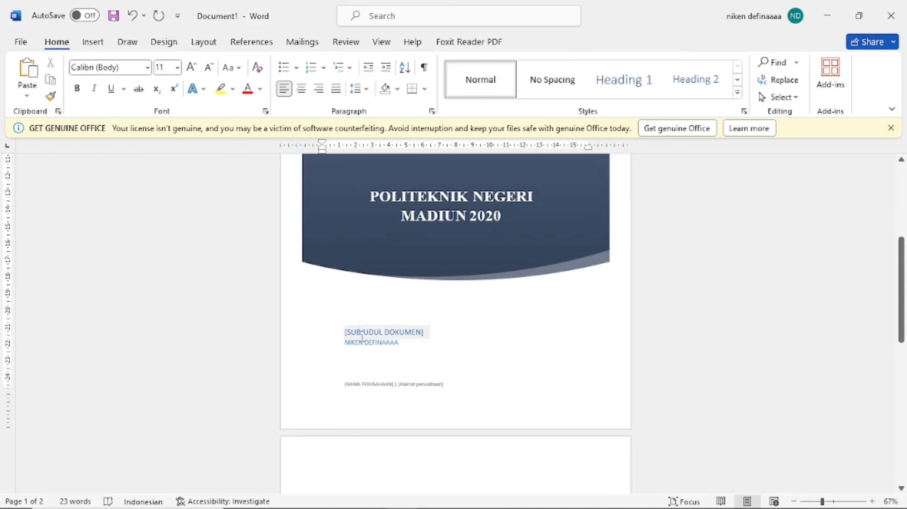
{"action": "key", "text": "Delete"}
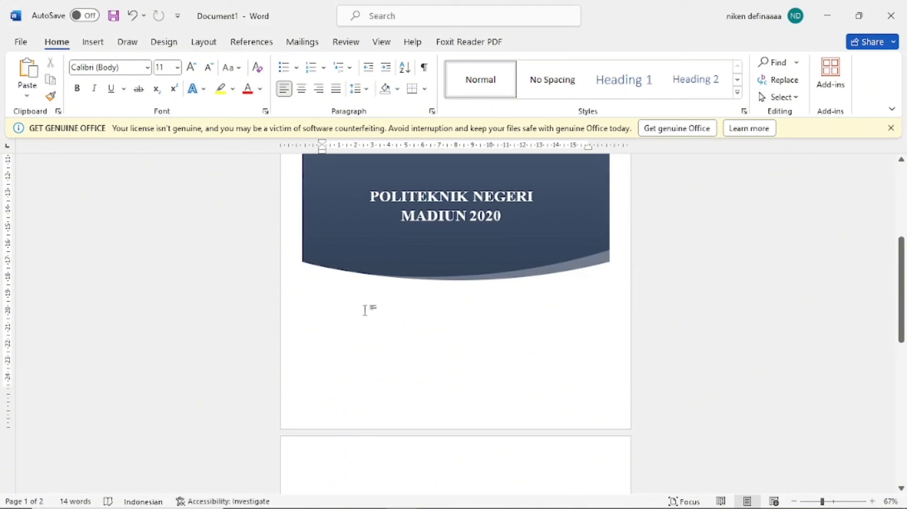
Insert a Next Page section break after the cover page content.
{"action": "left_click", "coordinate": [204, 43]}
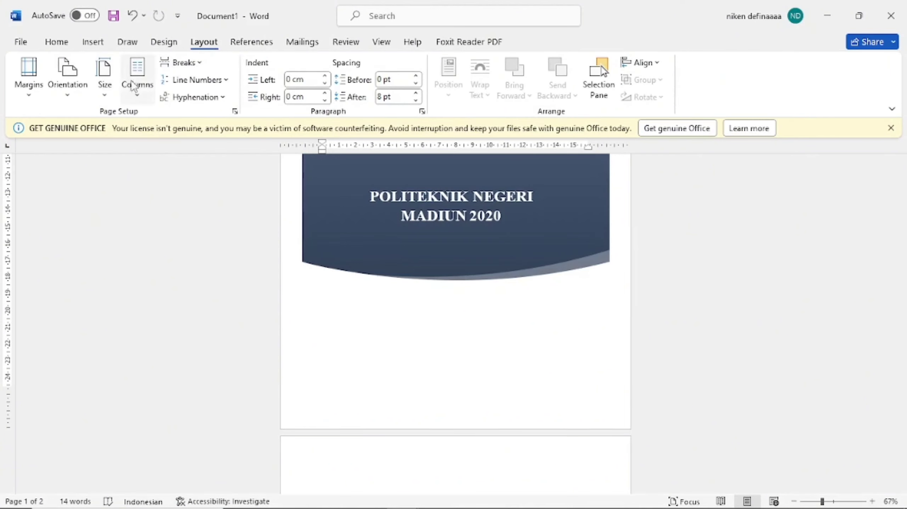
{"action": "left_click", "coordinate": [184, 63]}
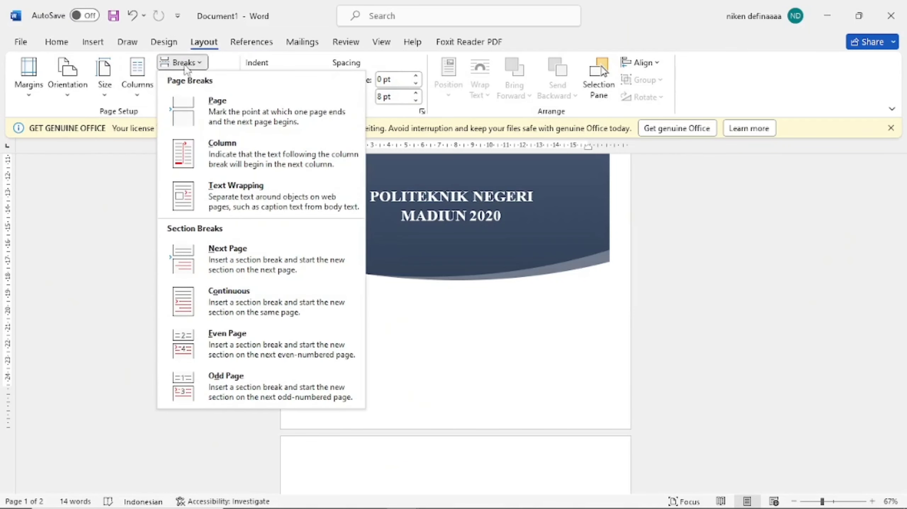
{"action": "left_click", "coordinate": [254, 259]}
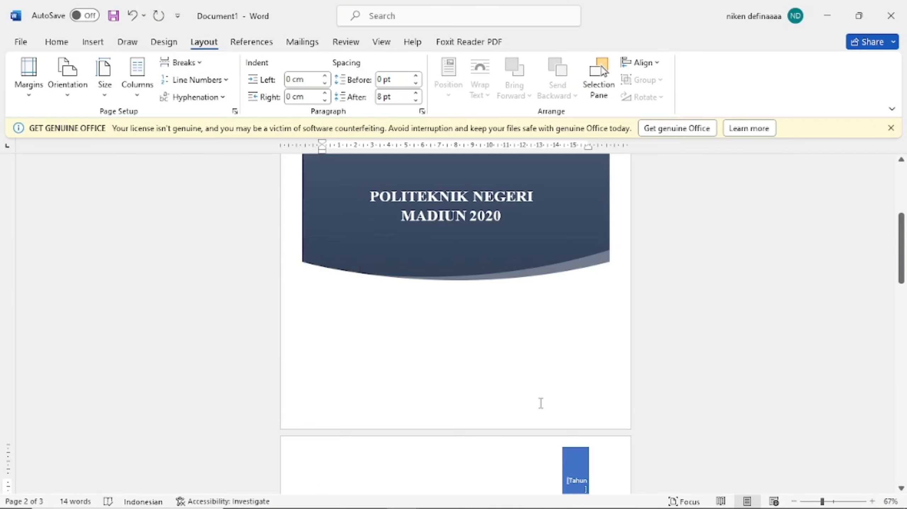
{"action": "double_click", "coordinate": [541, 403]}
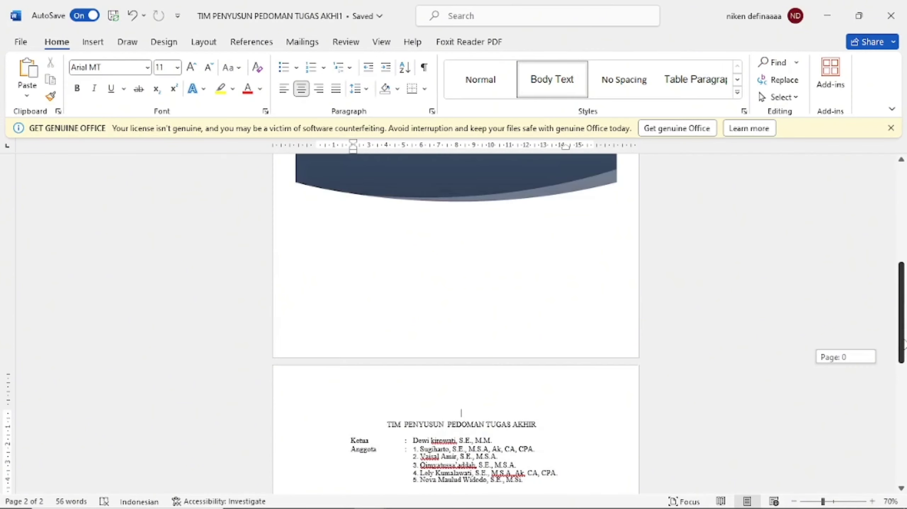
Apply the Heading 1 style to the title "TIM PENYUSUN PEDOMAN TUGAS AKHIR" on the second page.
{"action": "left_click_drag", "start_coordinate": [901, 343], "coordinate": [894, 380]}
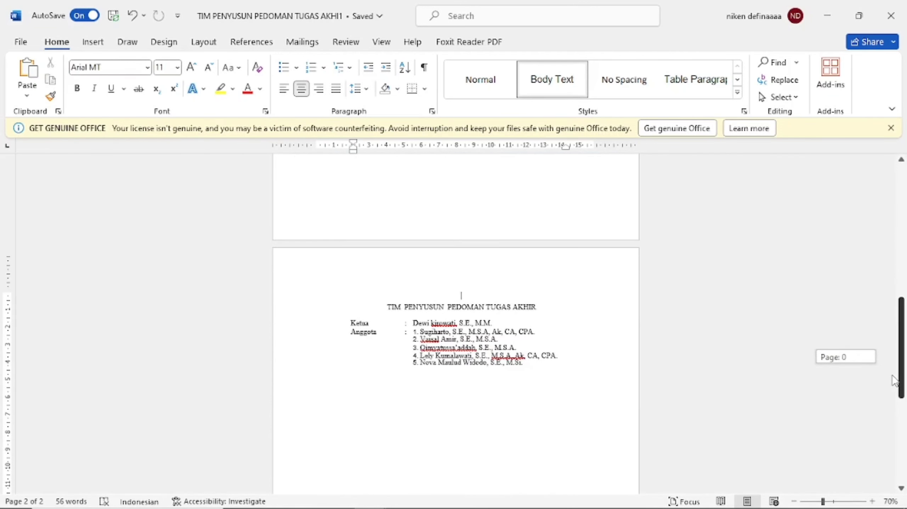
{"action": "mouse_move", "coordinate": [894, 380]}
{"action": "left_mouse_down"}
{"action": "mouse_move", "coordinate": [893, 451]}
{"action": "mouse_move", "coordinate": [883, 377]}
{"action": "left_mouse_up"}
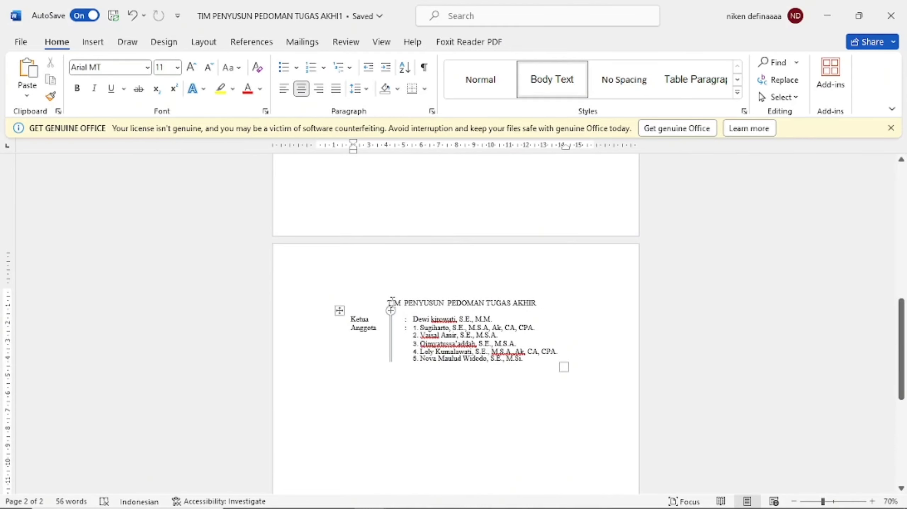
{"action": "left_click_drag", "start_coordinate": [389, 303], "coordinate": [601, 304]}
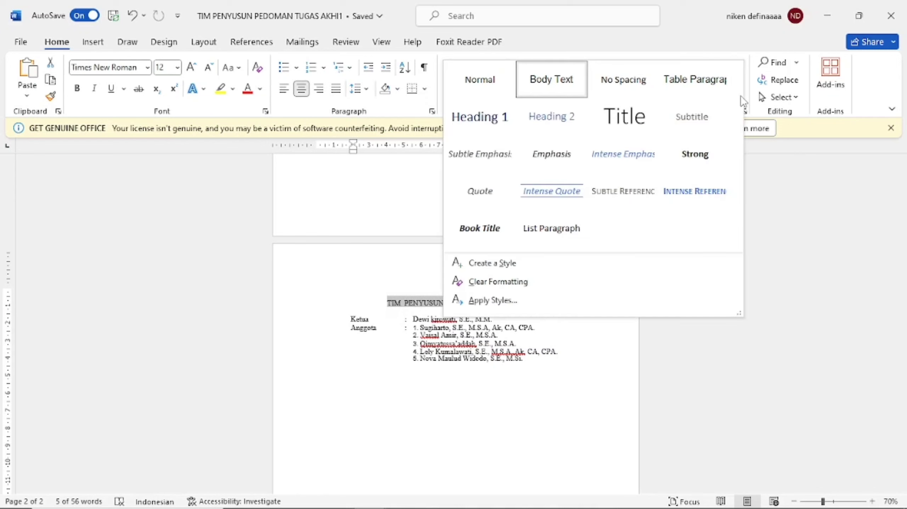
{"action": "left_click", "coordinate": [737, 93]}
{"action": "left_click", "coordinate": [480, 118]}
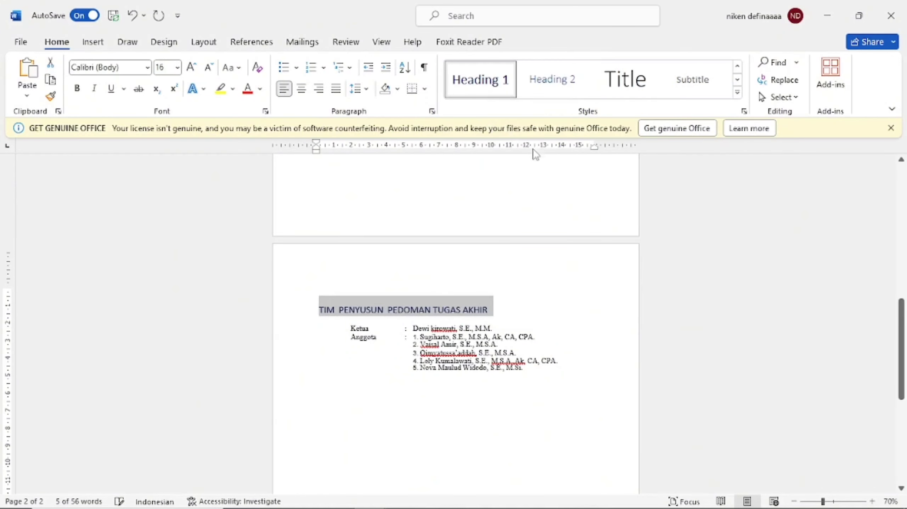
Modify the Heading 1 style to use Times New Roman, bold, the Automatic font colour and centred alignment.
{"action": "right_click", "coordinate": [499, 90]}
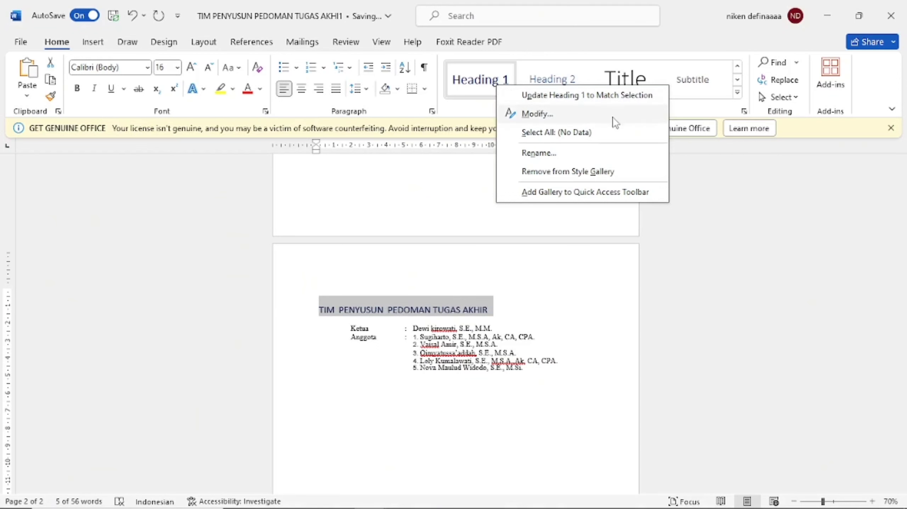
{"action": "left_click", "coordinate": [603, 115]}
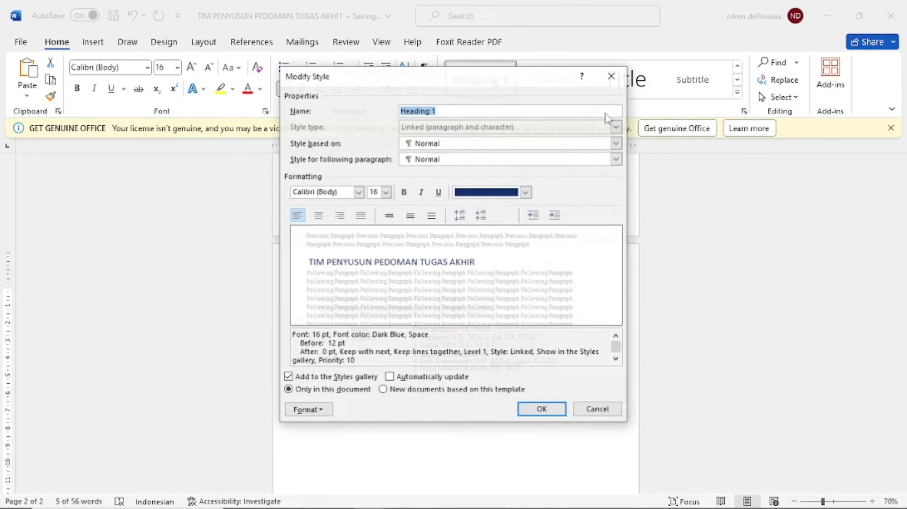
{"action": "left_click", "coordinate": [359, 193]}
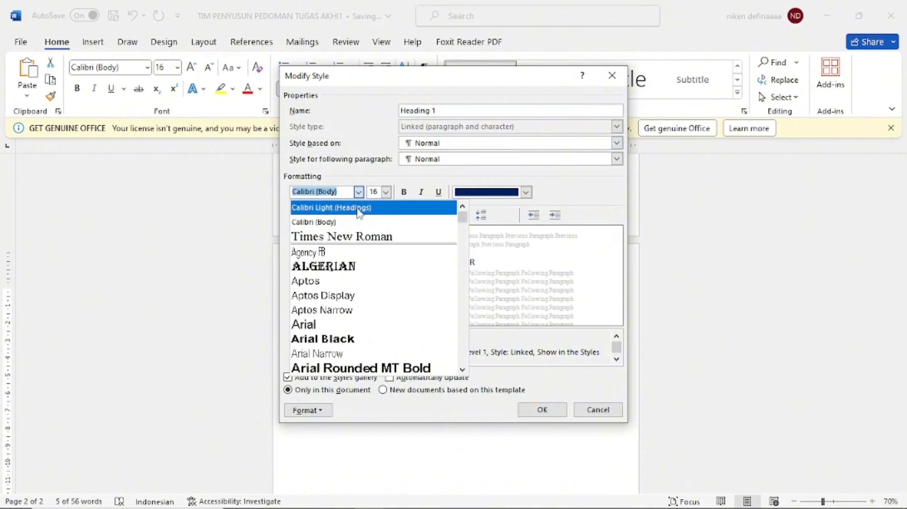
{"action": "left_click", "coordinate": [357, 238]}
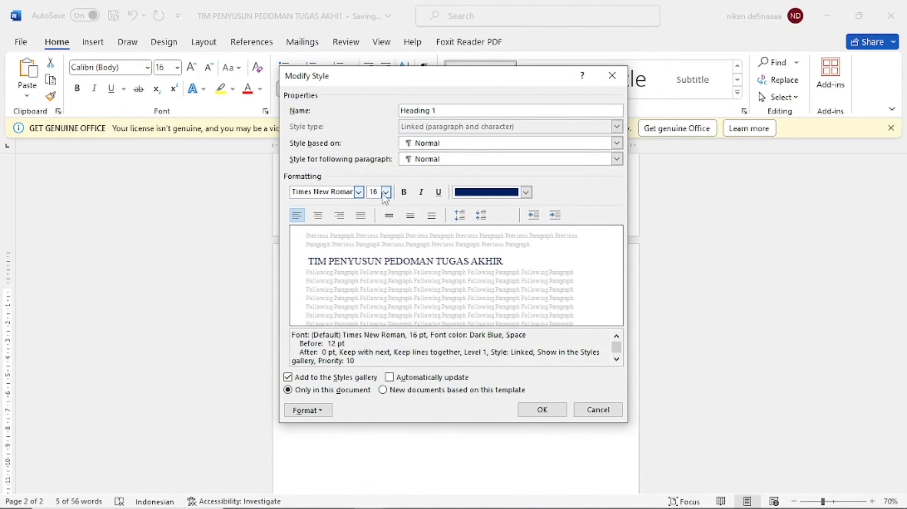
{"action": "left_click", "coordinate": [404, 193]}
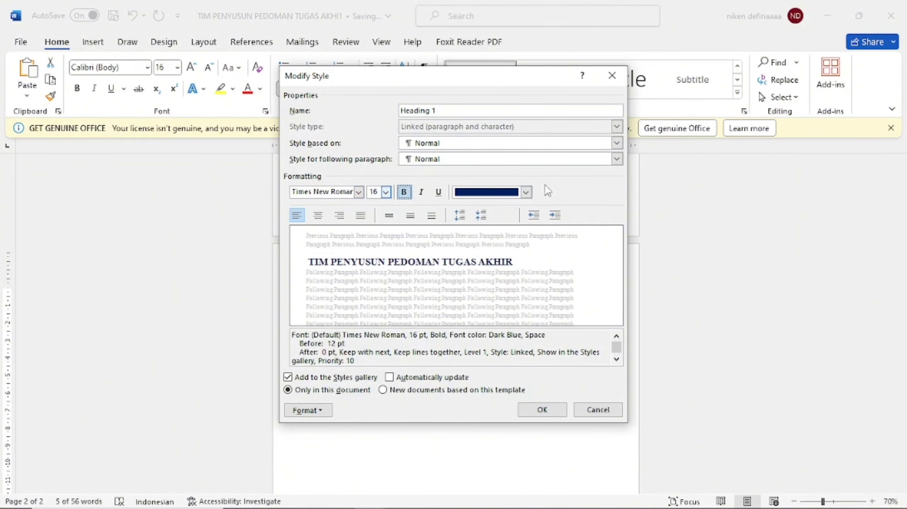
{"action": "left_click", "coordinate": [528, 193]}
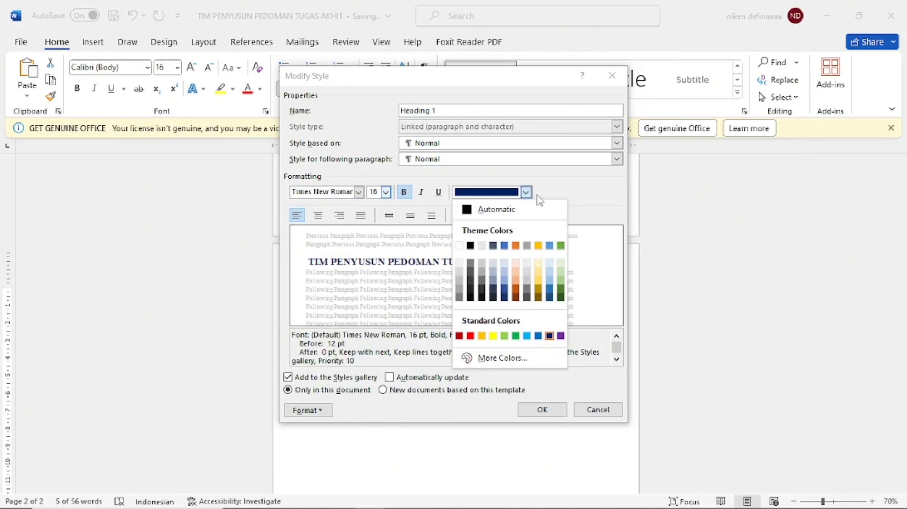
{"action": "left_click", "coordinate": [534, 207]}
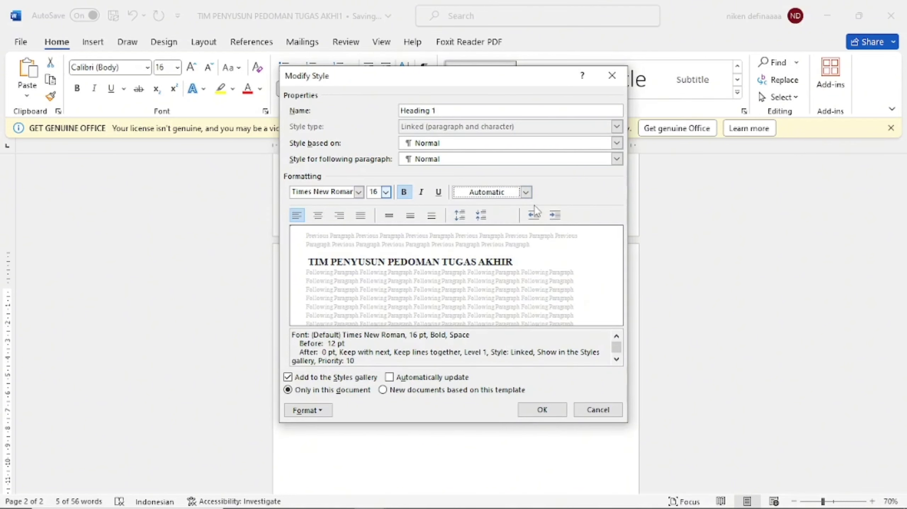
{"action": "left_click", "coordinate": [324, 218]}
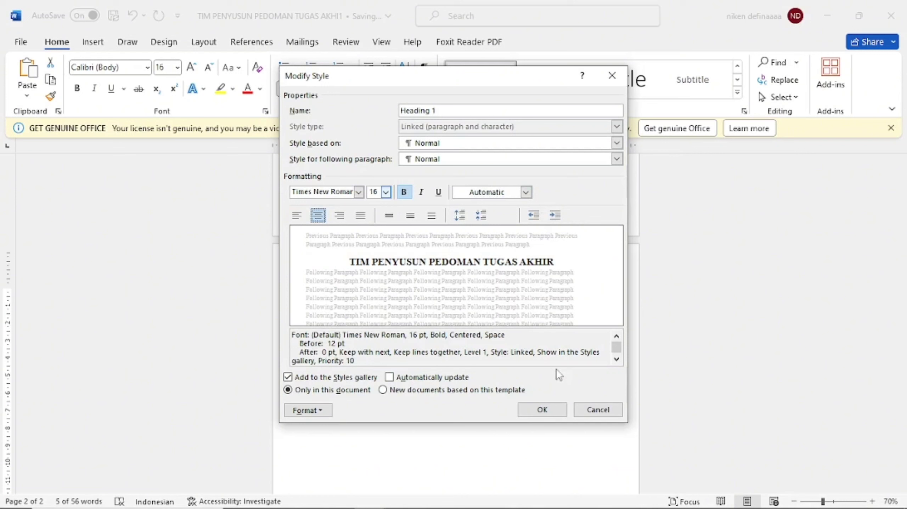
{"action": "left_click", "coordinate": [542, 410]}
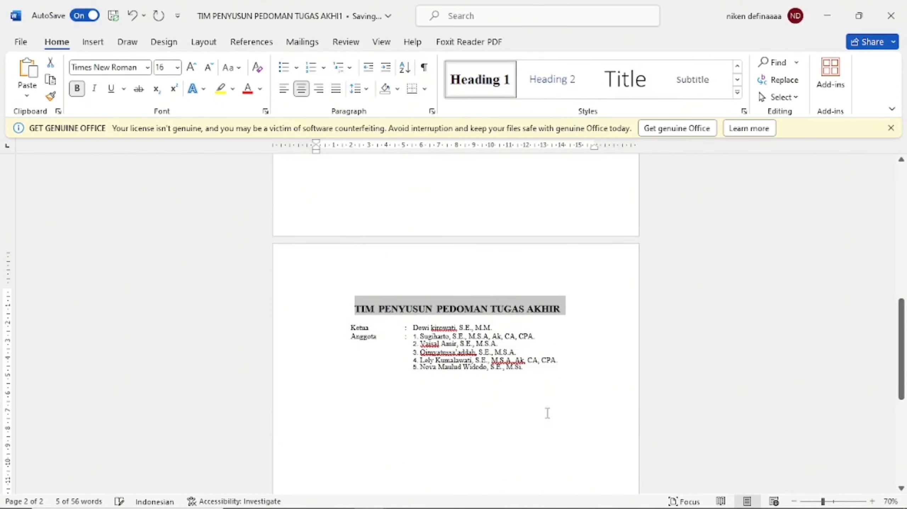
Unlink section 2's first-page header from the previous section and check whether the section's footer is linked.
{"action": "left_click", "coordinate": [738, 396]}
{"action": "left_click_drag", "start_coordinate": [903, 329], "coordinate": [896, 417]}
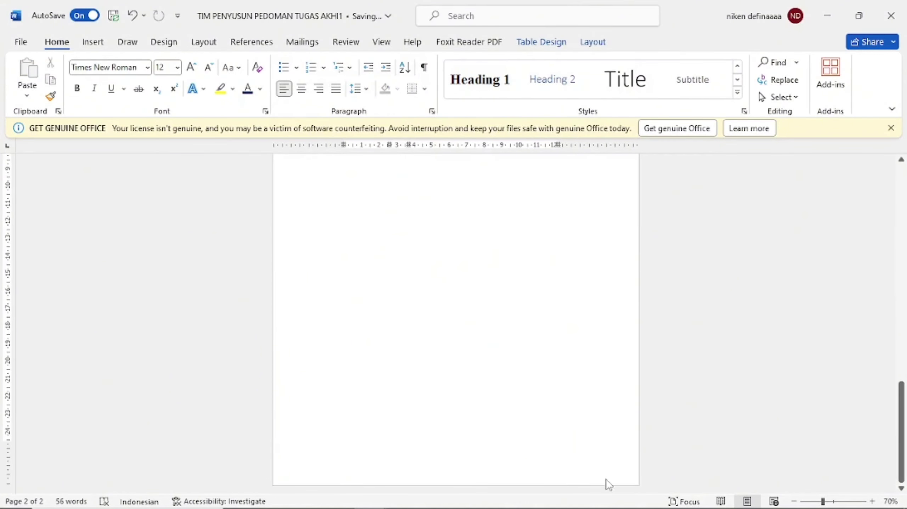
{"action": "left_click", "coordinate": [523, 463]}
{"action": "double_click", "coordinate": [522, 462]}
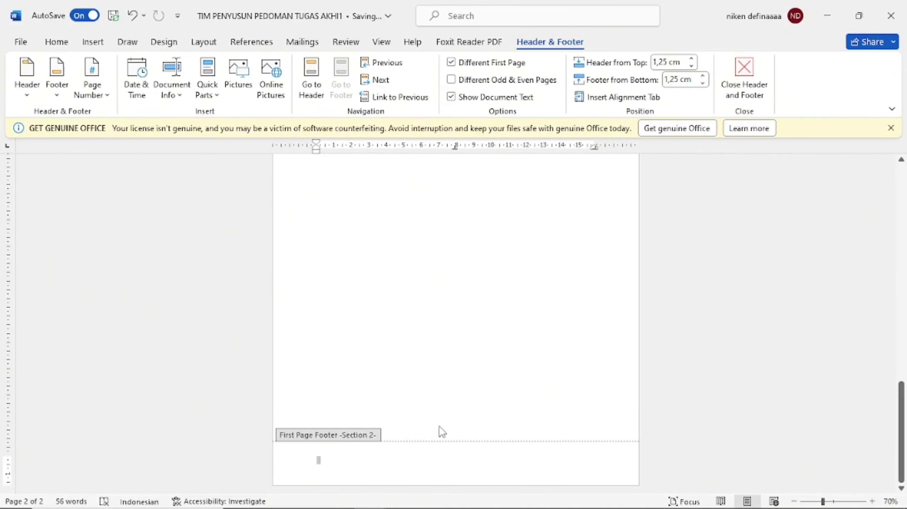
{"action": "left_click_drag", "start_coordinate": [905, 422], "coordinate": [905, 345]}
{"action": "left_click", "coordinate": [610, 296]}
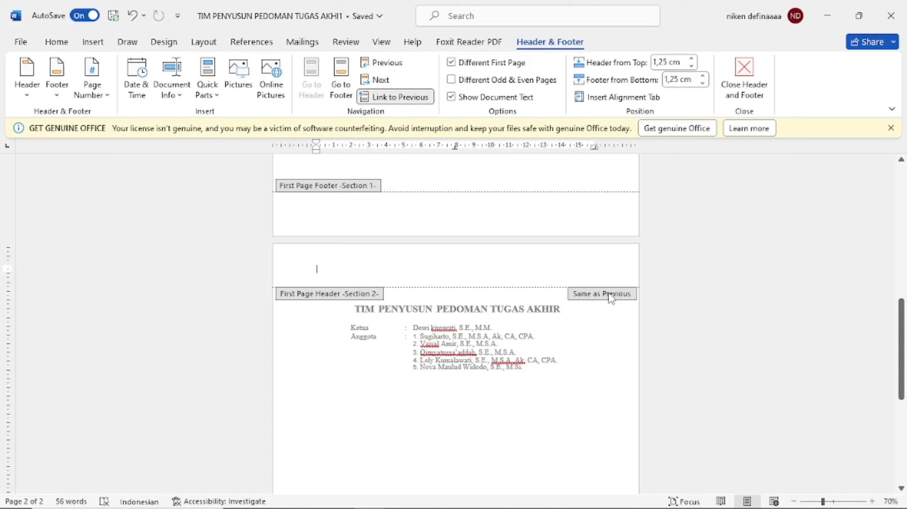
{"action": "left_click", "coordinate": [383, 100]}
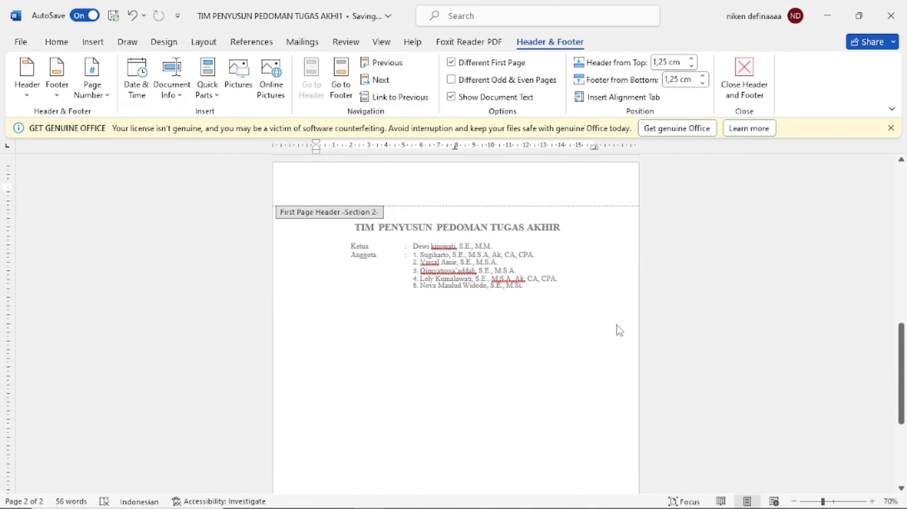
{"action": "left_click_drag", "start_coordinate": [903, 405], "coordinate": [895, 471]}
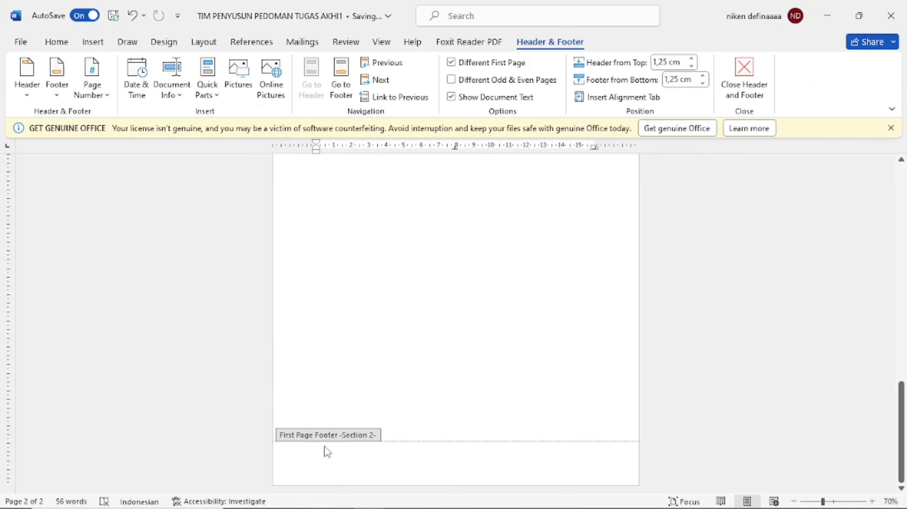
{"action": "left_click_drag", "start_coordinate": [902, 403], "coordinate": [900, 366]}
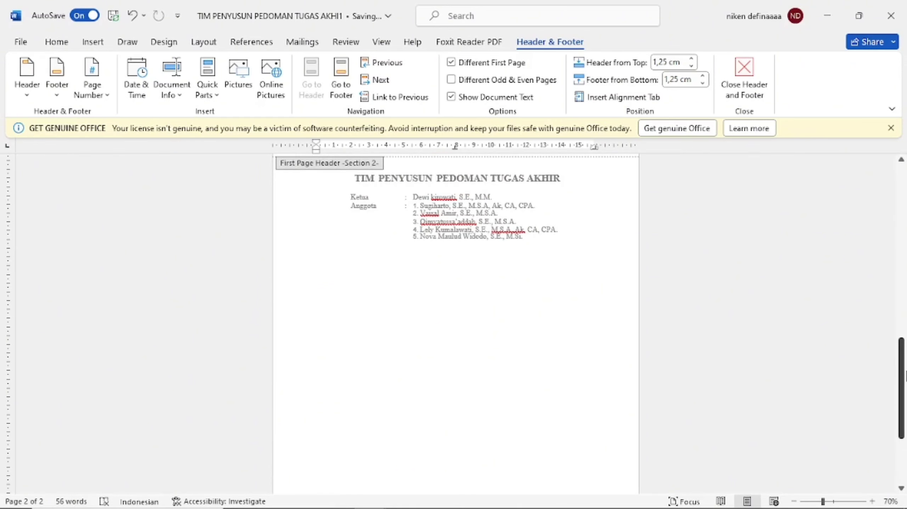
{"action": "left_click_drag", "start_coordinate": [900, 366], "coordinate": [897, 322]}
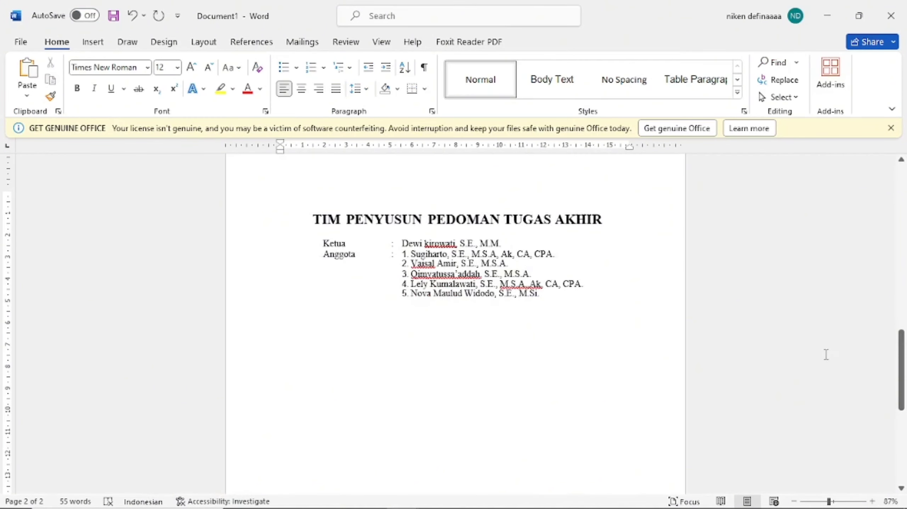
In Document1, enable Different First Page for section 2, check the footer's page number and close the header and footer.
{"action": "left_click_drag", "start_coordinate": [899, 361], "coordinate": [900, 332]}
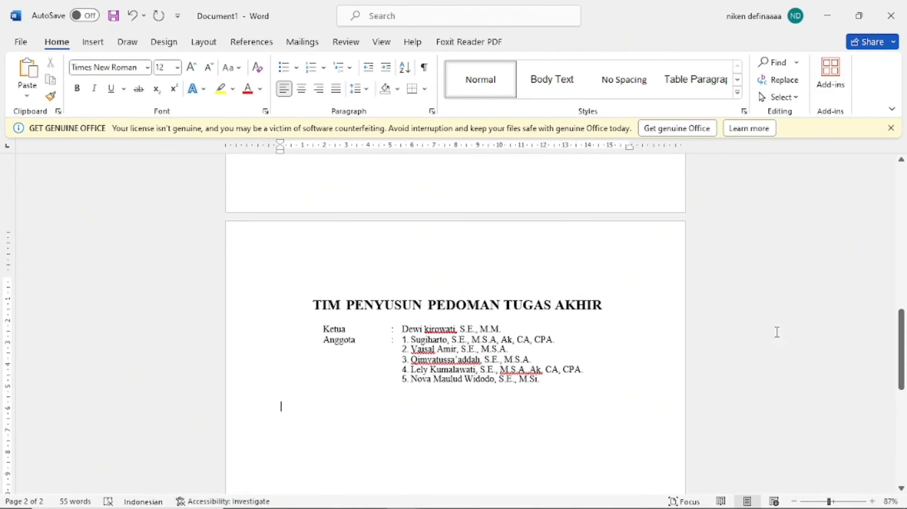
{"action": "left_click", "coordinate": [562, 242]}
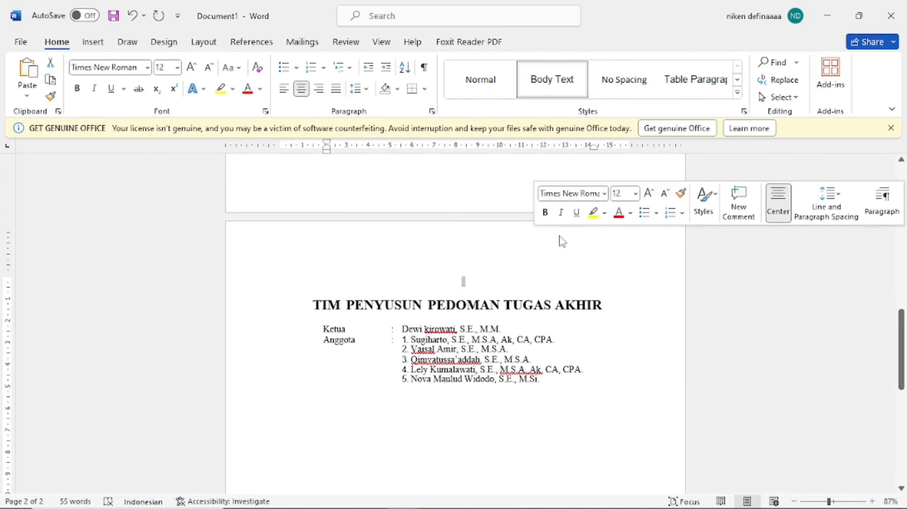
{"action": "double_click", "coordinate": [478, 236]}
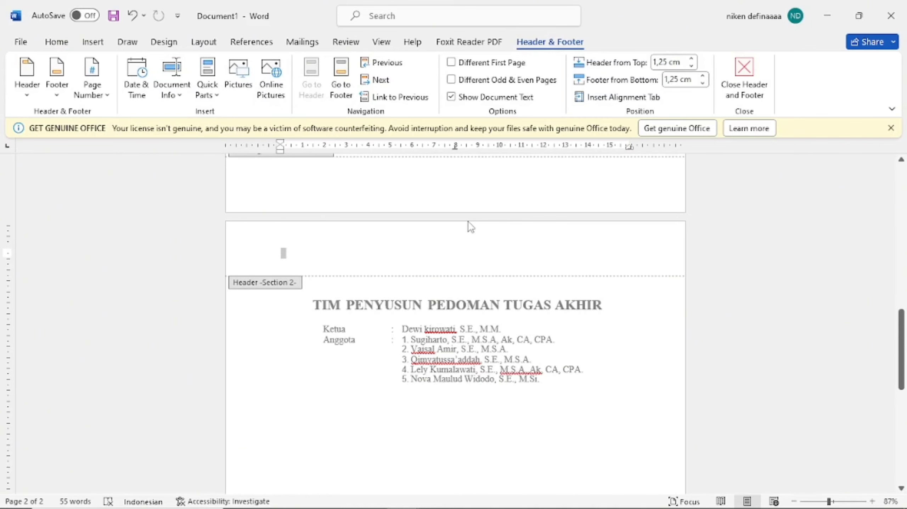
{"action": "left_click", "coordinate": [472, 65]}
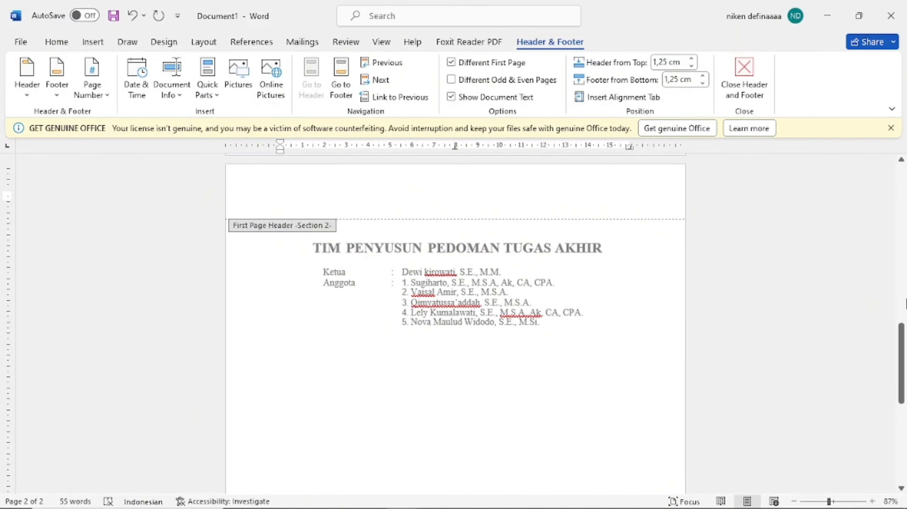
{"action": "left_click_drag", "start_coordinate": [902, 356], "coordinate": [905, 444]}
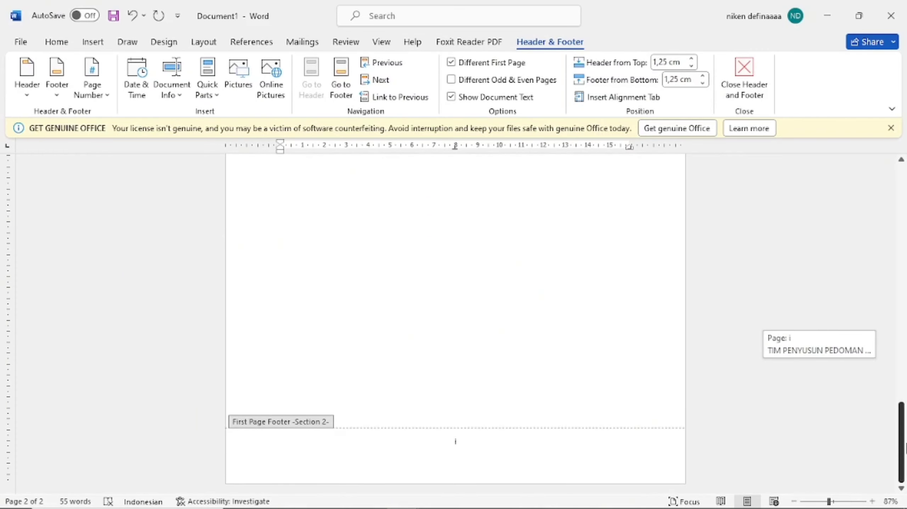
{"action": "left_click", "coordinate": [766, 101]}
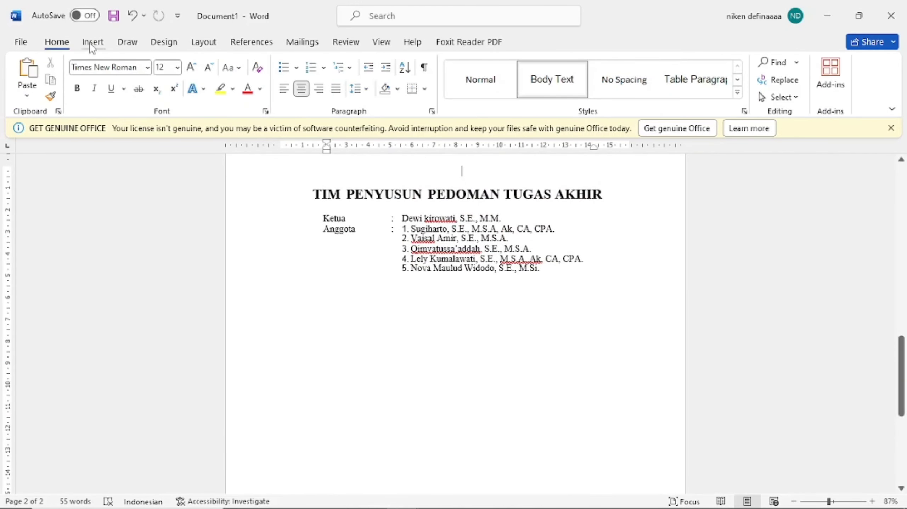
Insert a page break below the team member list on the second page and check the new page's number.
{"action": "left_click", "coordinate": [356, 413]}
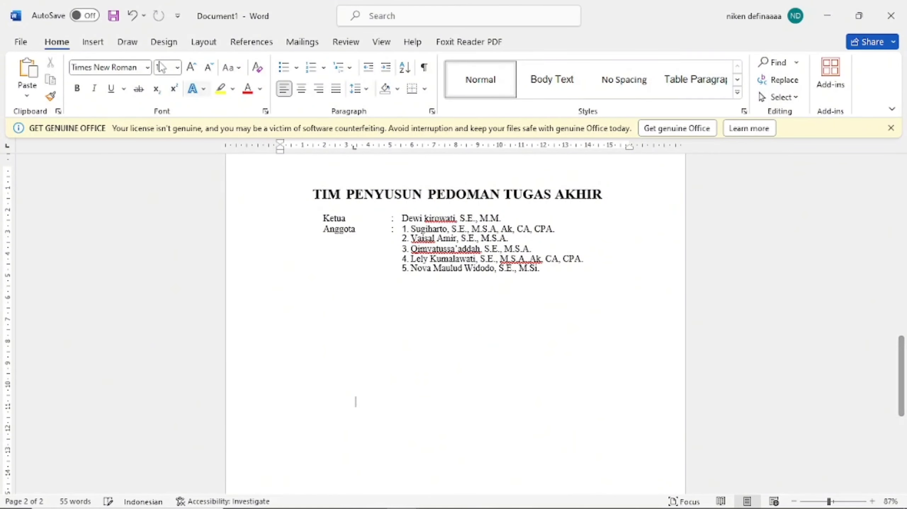
{"action": "left_click", "coordinate": [104, 48]}
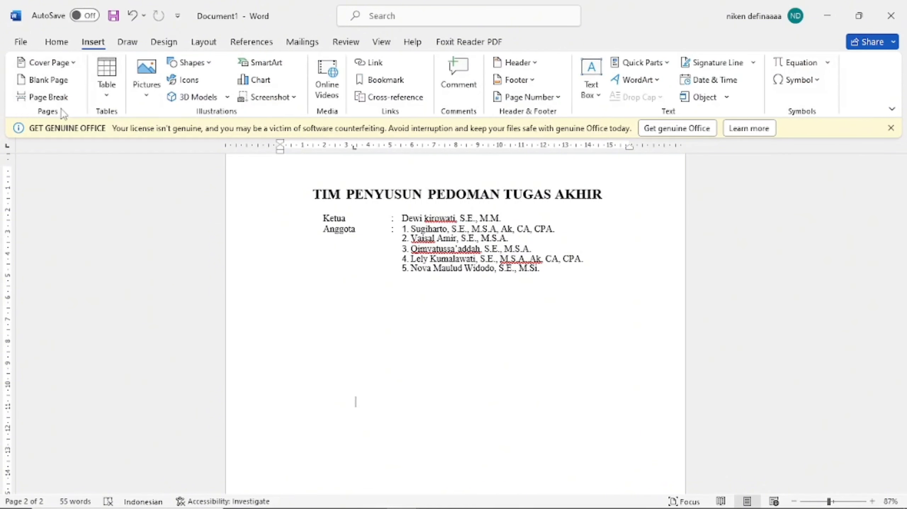
{"action": "left_click", "coordinate": [59, 98]}
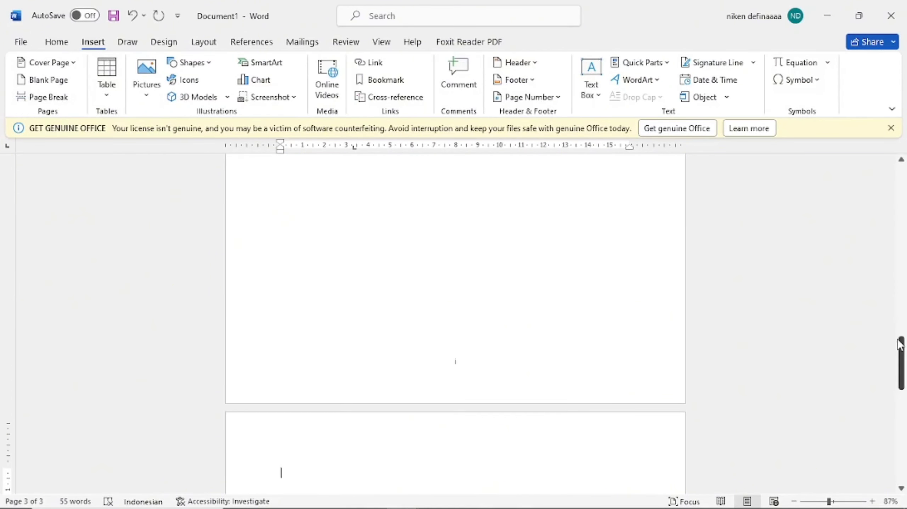
{"action": "left_click_drag", "start_coordinate": [902, 378], "coordinate": [905, 474]}
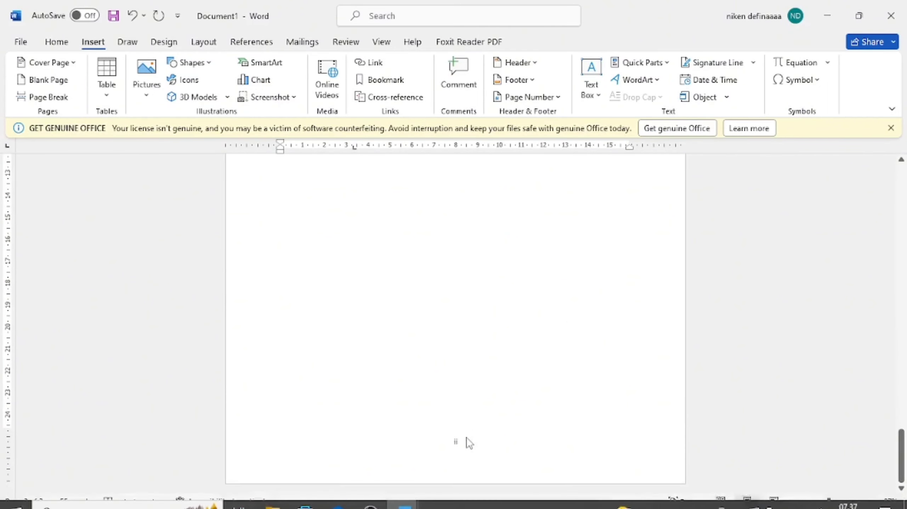
{"action": "left_click_drag", "start_coordinate": [903, 466], "coordinate": [892, 507]}
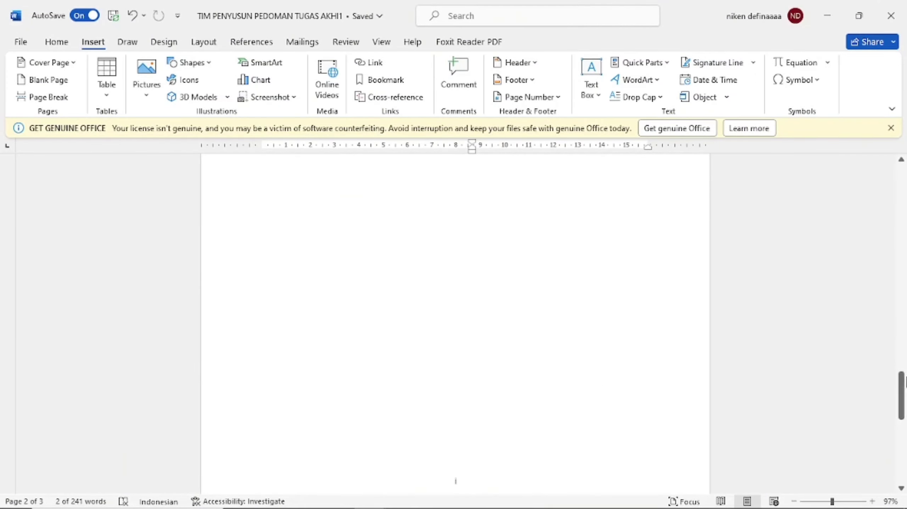
Open the header of the "Kata Pengantar" page in the guideline document and examine its footer's page number and section link.
{"action": "scroll", "coordinate": [600, 252], "scroll_direction": "down", "scroll_amount": 5}
{"action": "double_click", "coordinate": [600, 252]}
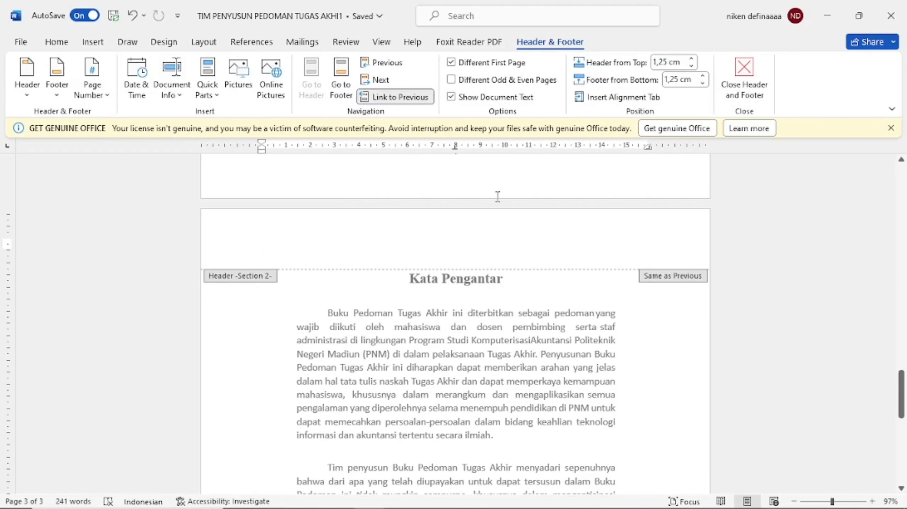
{"action": "left_click_drag", "start_coordinate": [902, 393], "coordinate": [902, 478]}
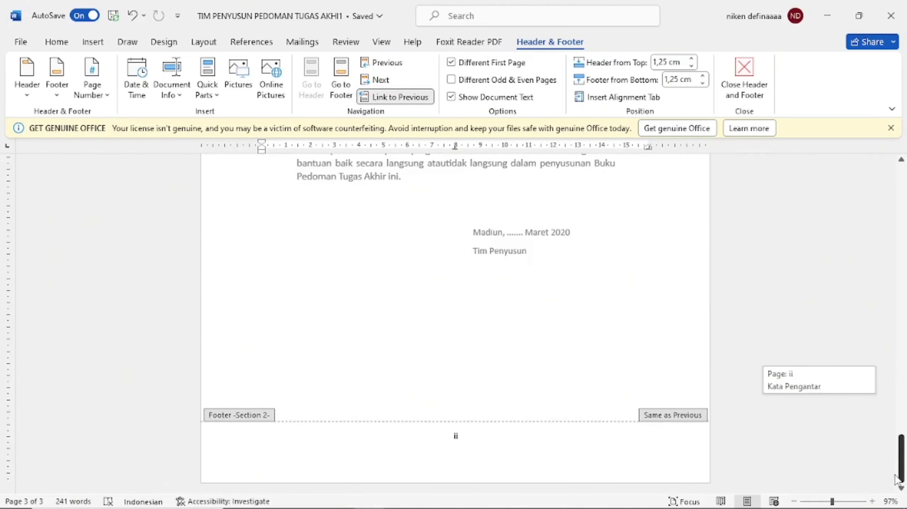
{"action": "left_click_drag", "start_coordinate": [905, 432], "coordinate": [905, 460]}
{"action": "scroll", "coordinate": [596, 367], "scroll_direction": "down", "scroll_amount": 4, "text": "ctrl"}
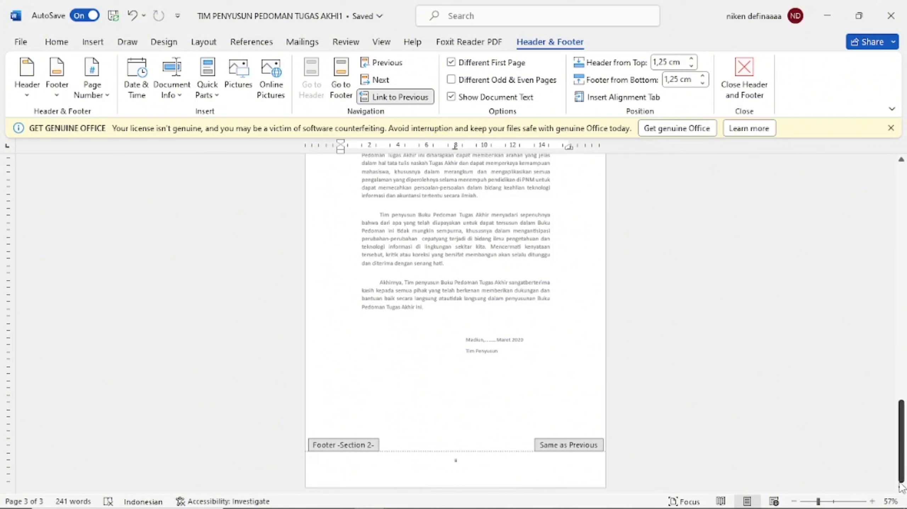
{"action": "mouse_move", "coordinate": [906, 482]}
{"action": "left_mouse_down"}
{"action": "mouse_move", "coordinate": [906, 426]}
{"action": "mouse_move", "coordinate": [906, 500]}
{"action": "left_mouse_up"}
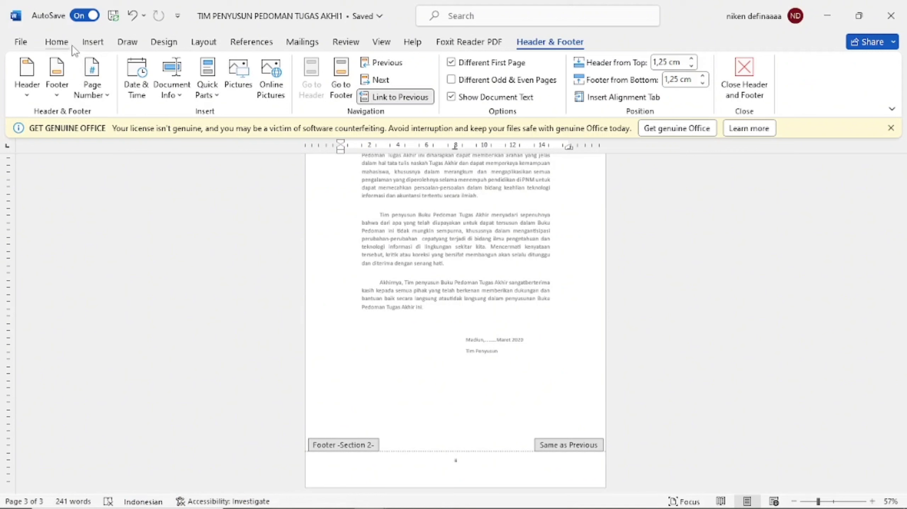
Close the header and footer, insert a page break below the preface's closing signature and check the new page's number.
{"action": "left_click", "coordinate": [91, 43]}
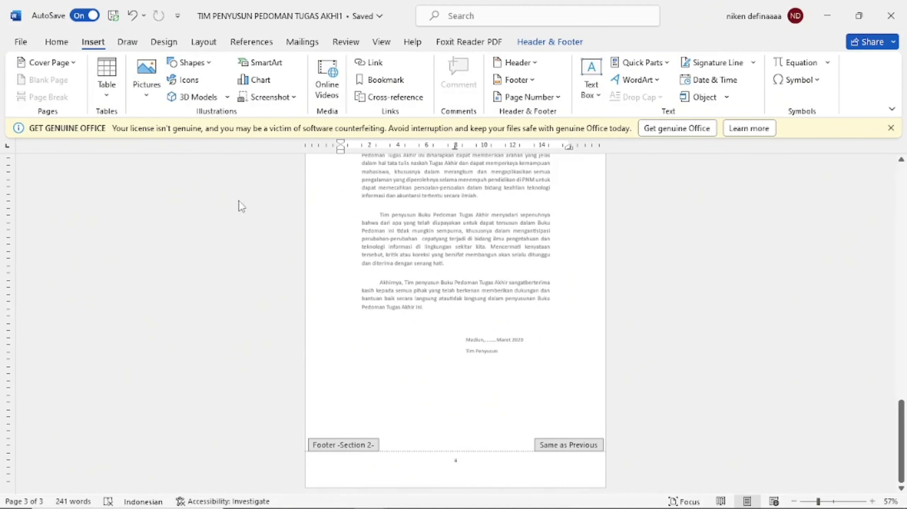
{"action": "double_click", "coordinate": [194, 228]}
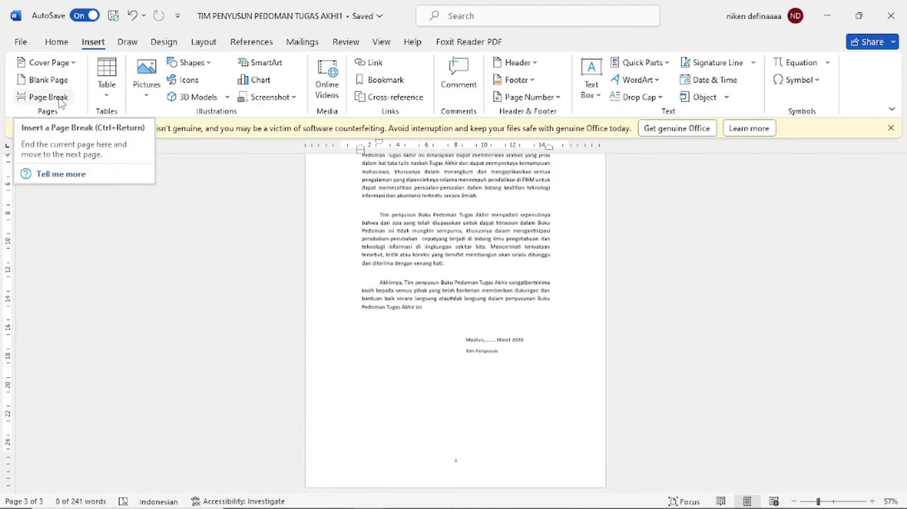
{"action": "left_click", "coordinate": [61, 102]}
{"action": "left_click", "coordinate": [133, 16]}
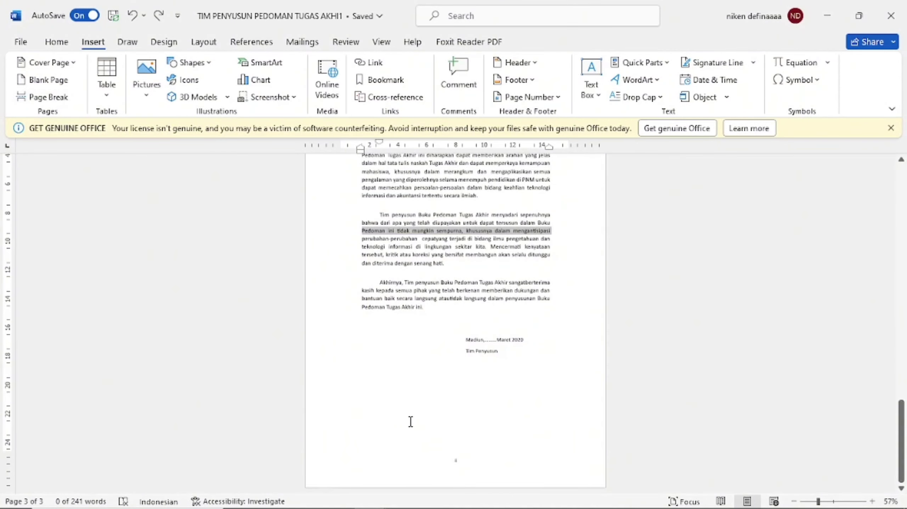
{"action": "left_click", "coordinate": [411, 422]}
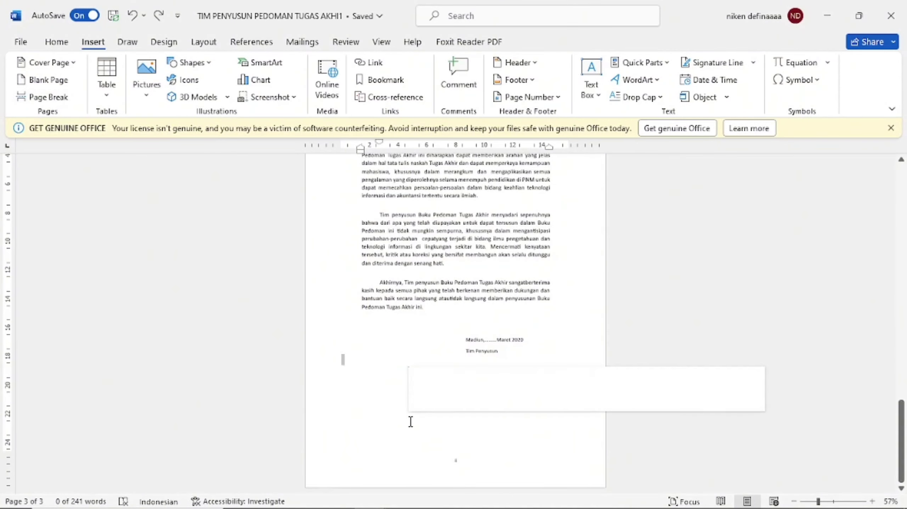
{"action": "left_click", "coordinate": [47, 96]}
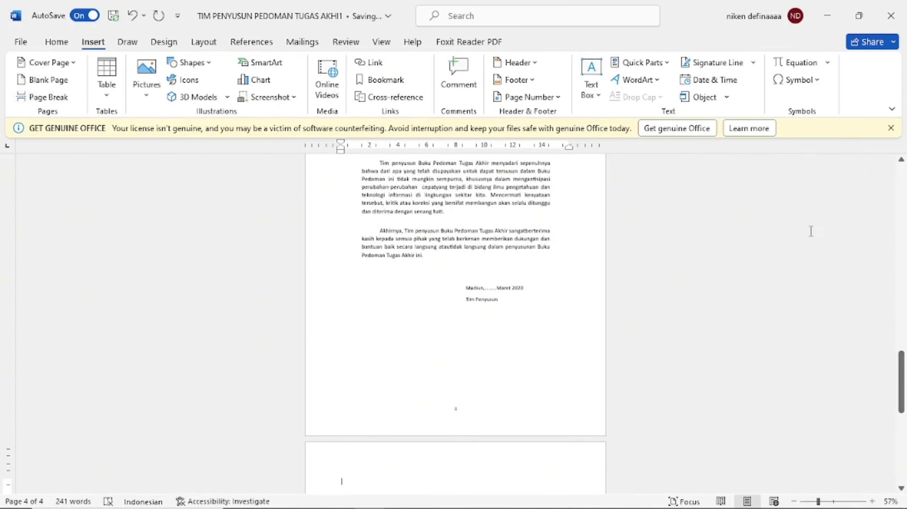
{"action": "left_click_drag", "start_coordinate": [902, 382], "coordinate": [901, 450]}
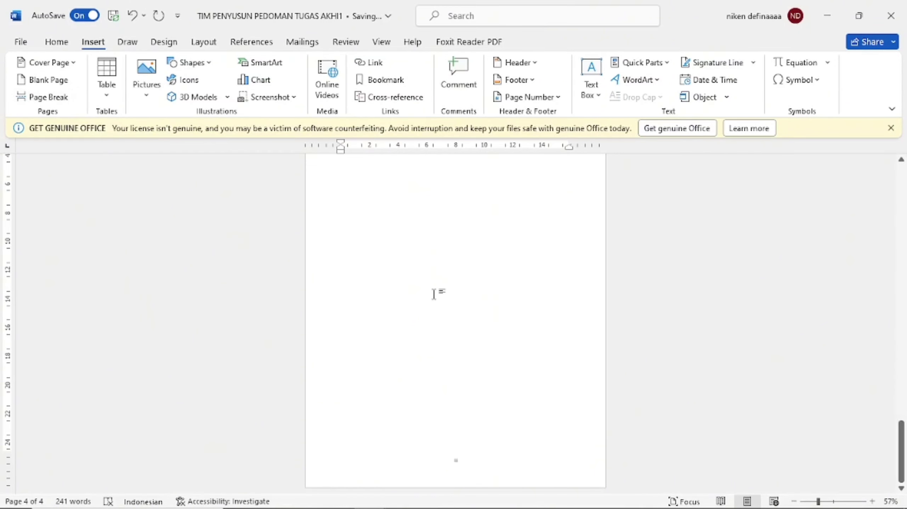
{"action": "scroll", "coordinate": [434, 295], "scroll_direction": "up", "scroll_amount": 4}
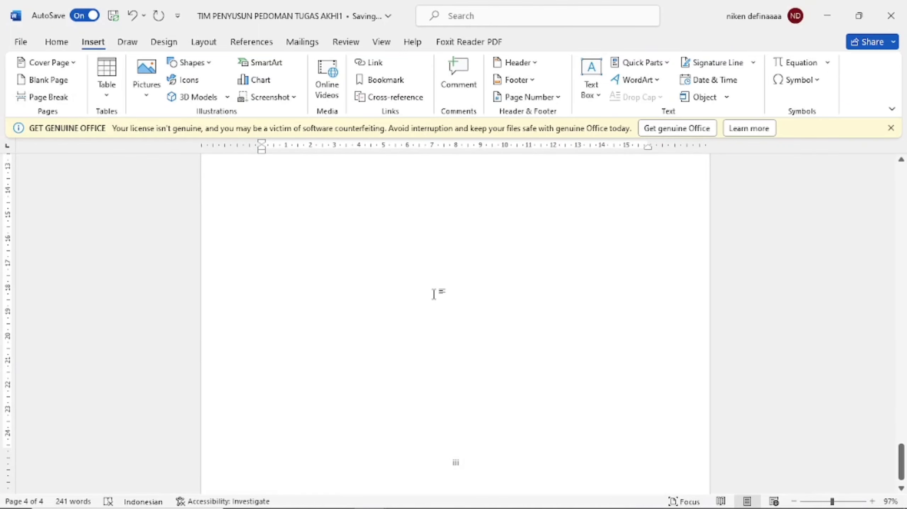
{"action": "scroll", "coordinate": [434, 294], "scroll_direction": "up", "scroll_amount": 4}
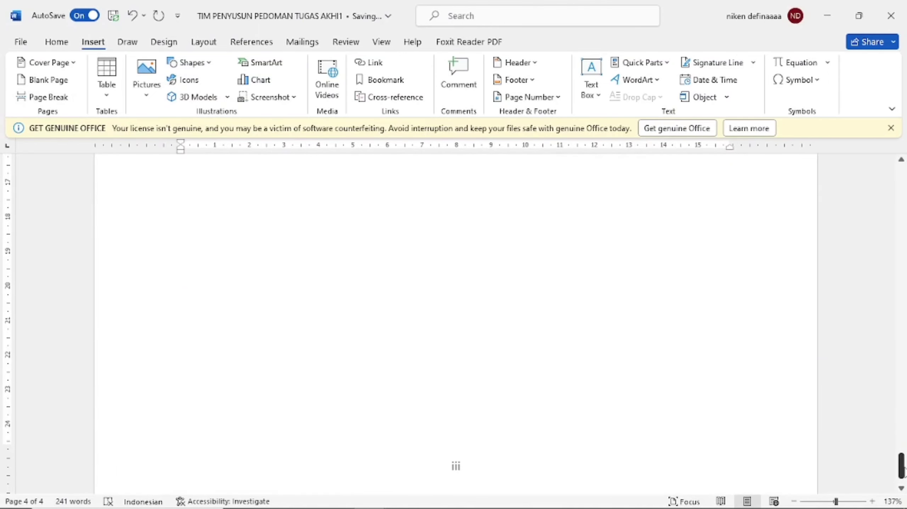
{"action": "left_click_drag", "start_coordinate": [903, 468], "coordinate": [903, 476]}
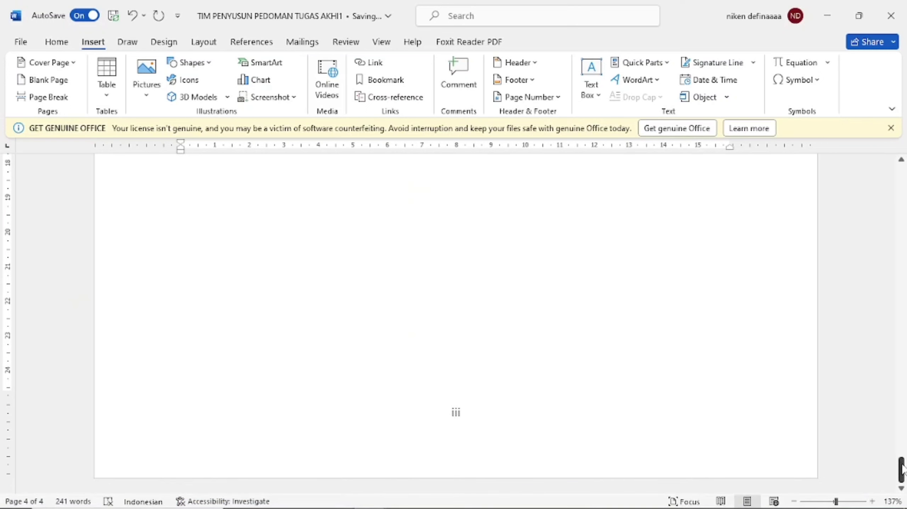
{"action": "mouse_move", "coordinate": [901, 469]}
{"action": "left_mouse_down"}
{"action": "mouse_move", "coordinate": [870, 360]}
{"action": "mouse_move", "coordinate": [872, 383]}
{"action": "mouse_move", "coordinate": [901, 400]}
{"action": "mouse_move", "coordinate": [901, 452]}
{"action": "left_mouse_up"}
{"action": "scroll", "coordinate": [554, 398], "scroll_direction": "down", "scroll_amount": 4, "text": "ctrl"}
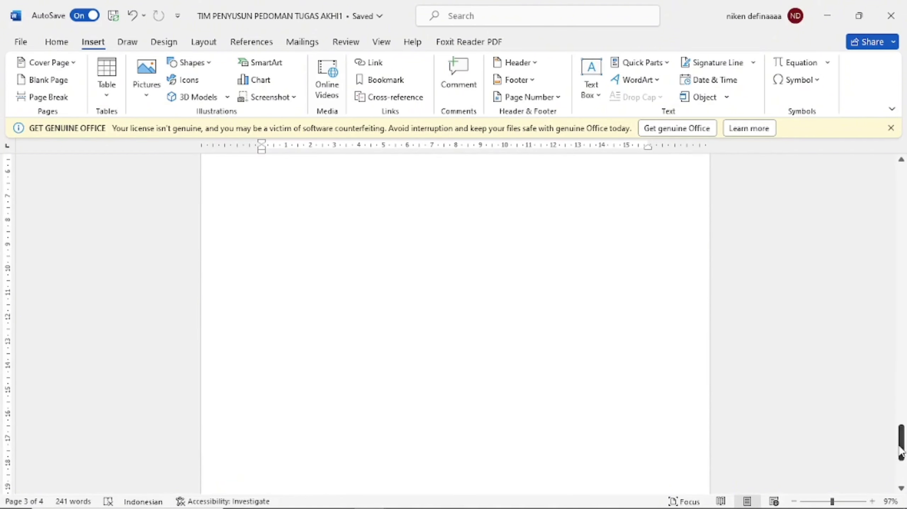
Insert the "Daftar Isi Otomatis 2" table of contents on the new page and check its entries and page numbers.
{"action": "left_click", "coordinate": [268, 43]}
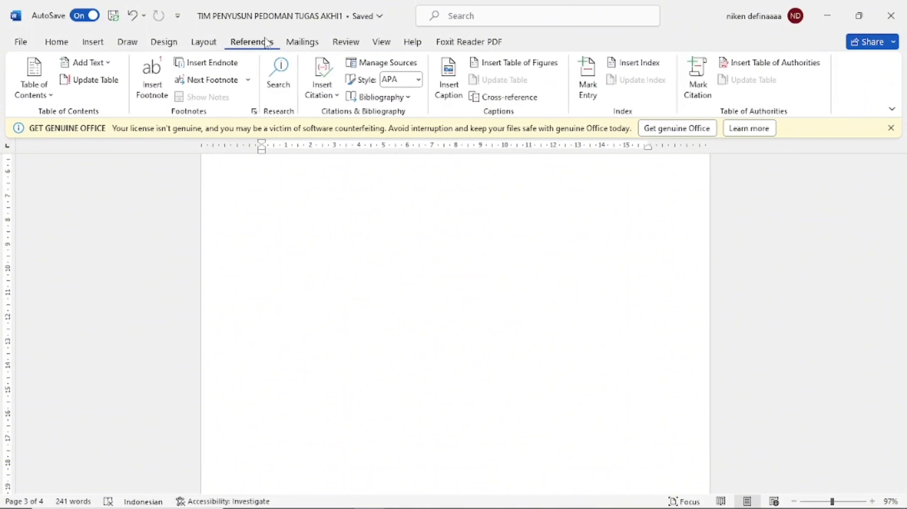
{"action": "left_click", "coordinate": [45, 92]}
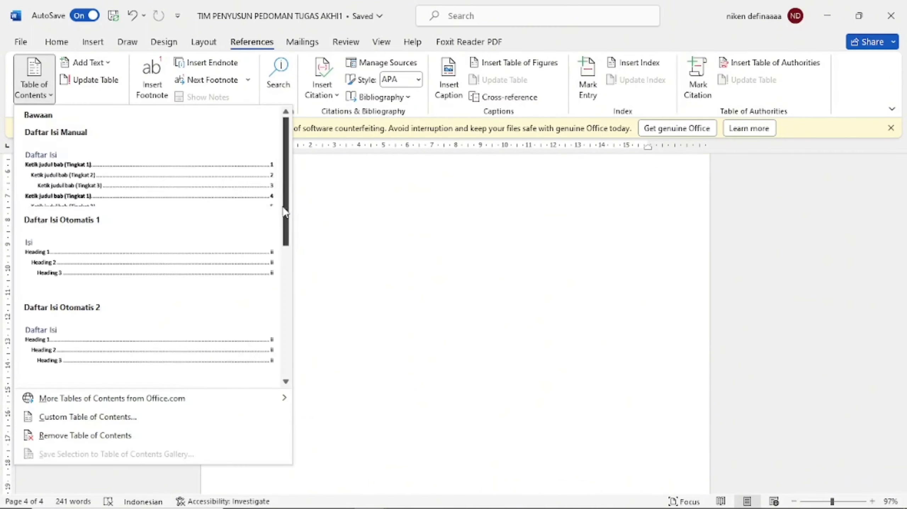
{"action": "left_click_drag", "start_coordinate": [284, 213], "coordinate": [283, 243]}
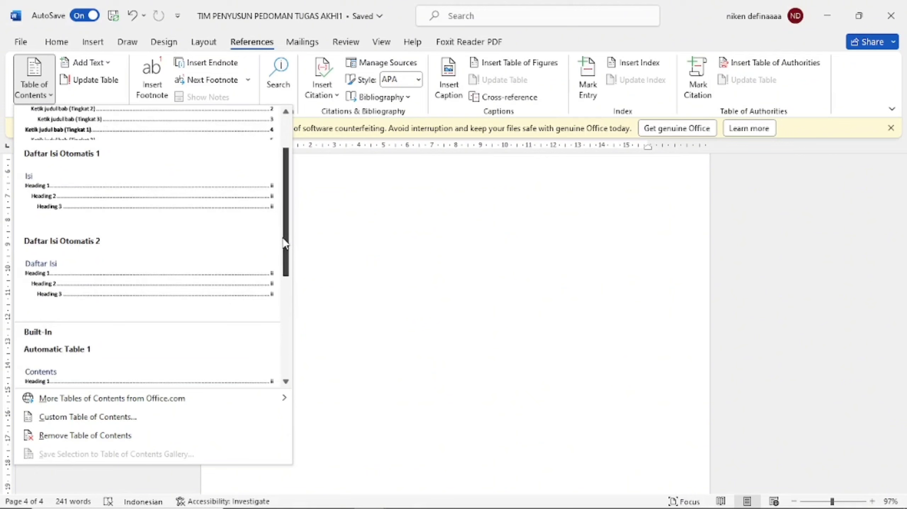
{"action": "left_click", "coordinate": [191, 293]}
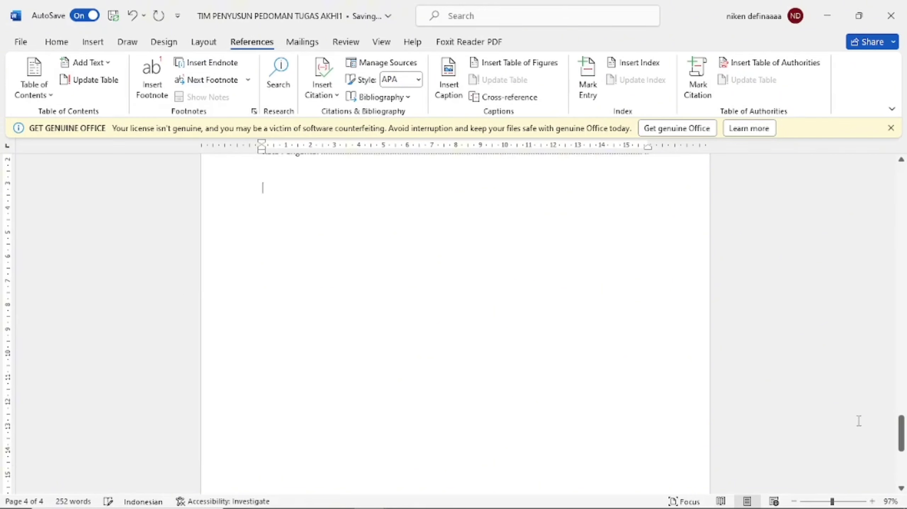
{"action": "left_click_drag", "start_coordinate": [901, 433], "coordinate": [905, 410]}
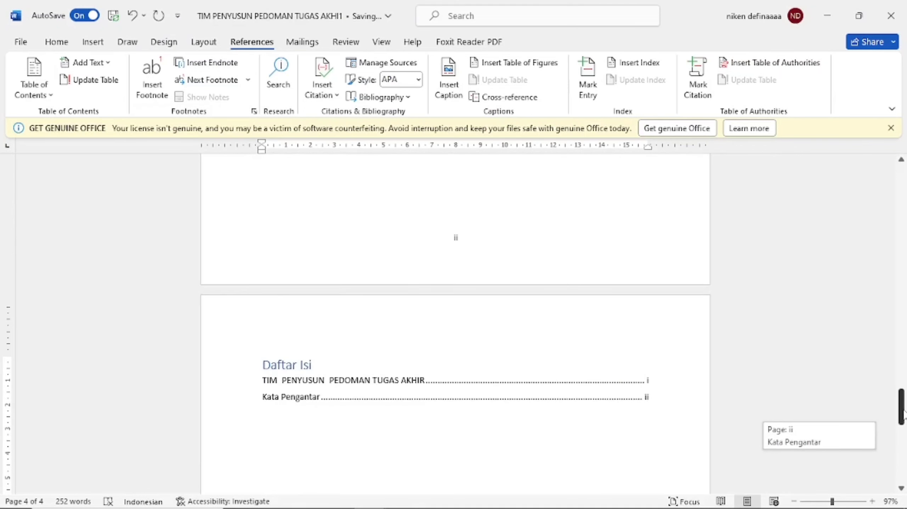
{"action": "left_click", "coordinate": [392, 475]}
{"action": "scroll", "coordinate": [425, 434], "scroll_direction": "down", "scroll_amount": 1}
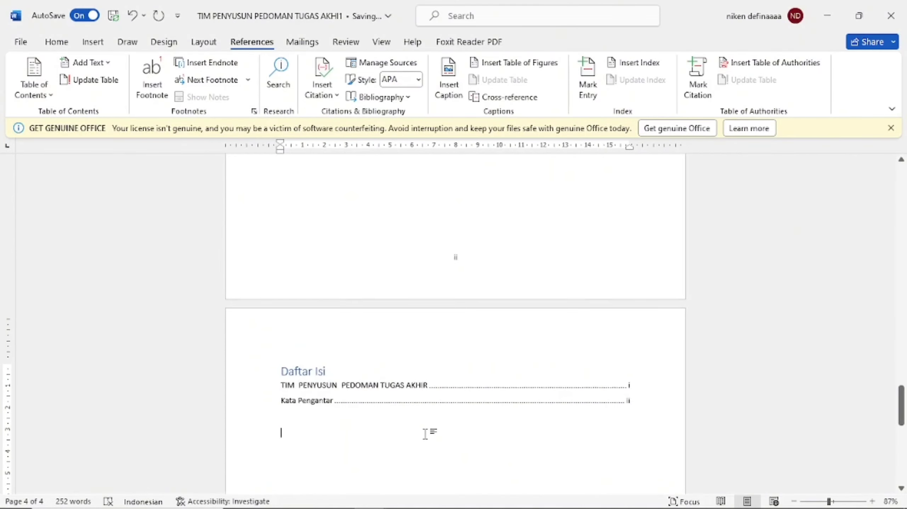
{"action": "scroll", "coordinate": [425, 433], "scroll_direction": "up", "scroll_amount": 4}
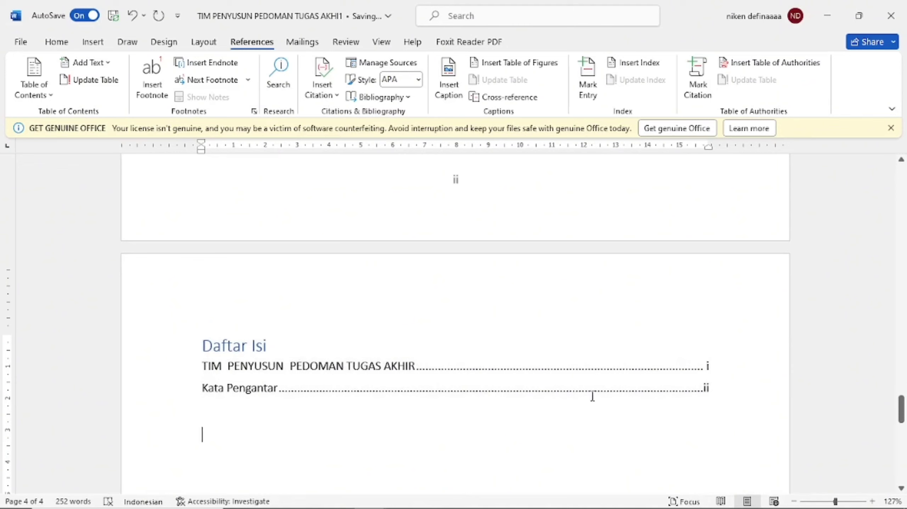
{"action": "mouse_move", "coordinate": [902, 410]}
{"action": "left_mouse_down"}
{"action": "mouse_move", "coordinate": [902, 393]}
{"action": "mouse_move", "coordinate": [901, 428]}
{"action": "mouse_move", "coordinate": [901, 291]}
{"action": "mouse_move", "coordinate": [884, 243]}
{"action": "mouse_move", "coordinate": [900, 248]}
{"action": "mouse_move", "coordinate": [900, 429]}
{"action": "mouse_move", "coordinate": [891, 419]}
{"action": "left_mouse_up"}
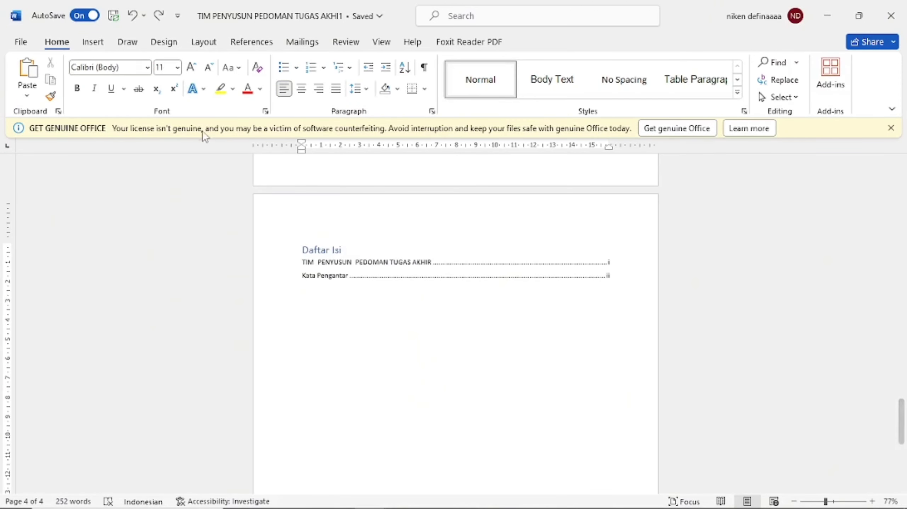
Insert a Next Page section break below the table of contents.
{"action": "left_click", "coordinate": [203, 44]}
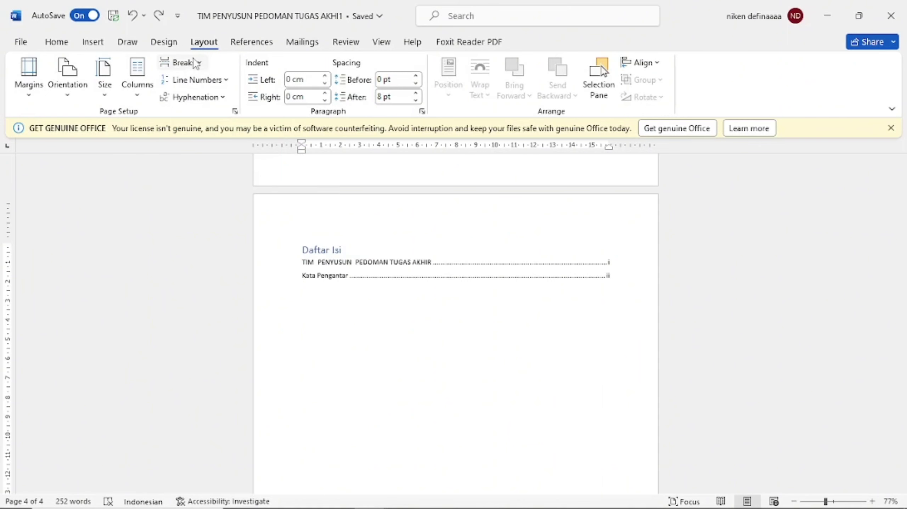
{"action": "left_click", "coordinate": [195, 63]}
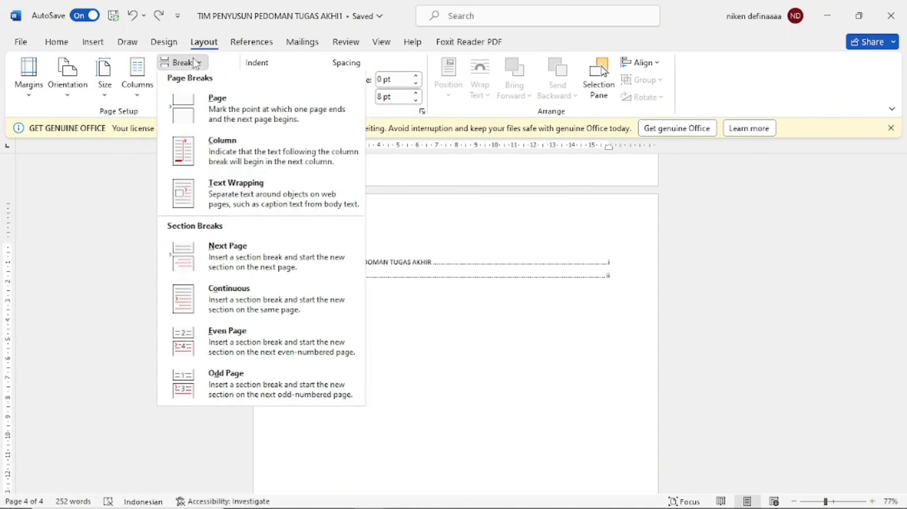
{"action": "left_click", "coordinate": [227, 276]}
{"action": "double_click", "coordinate": [538, 257]}
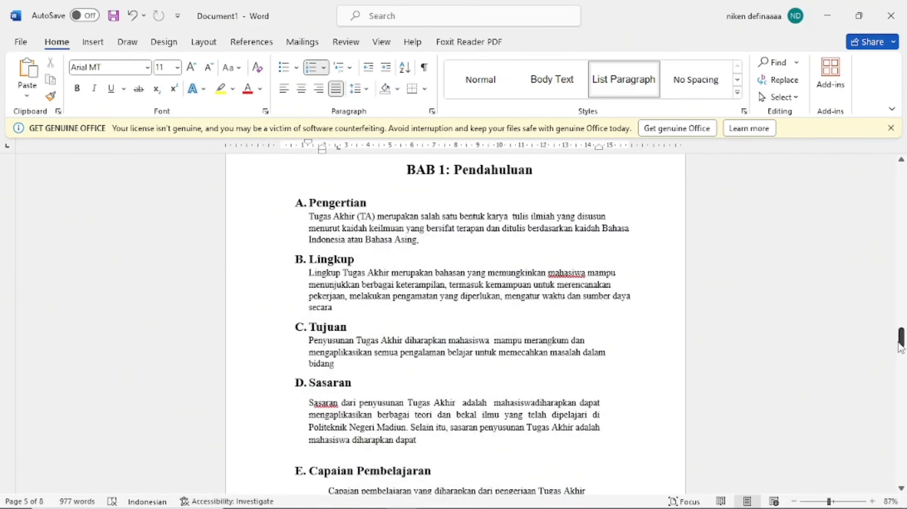
In Document1, check the footer's page number on the "BAB 1: Pendahuluan" page and leave the footer.
{"action": "left_click_drag", "start_coordinate": [900, 349], "coordinate": [895, 366]}
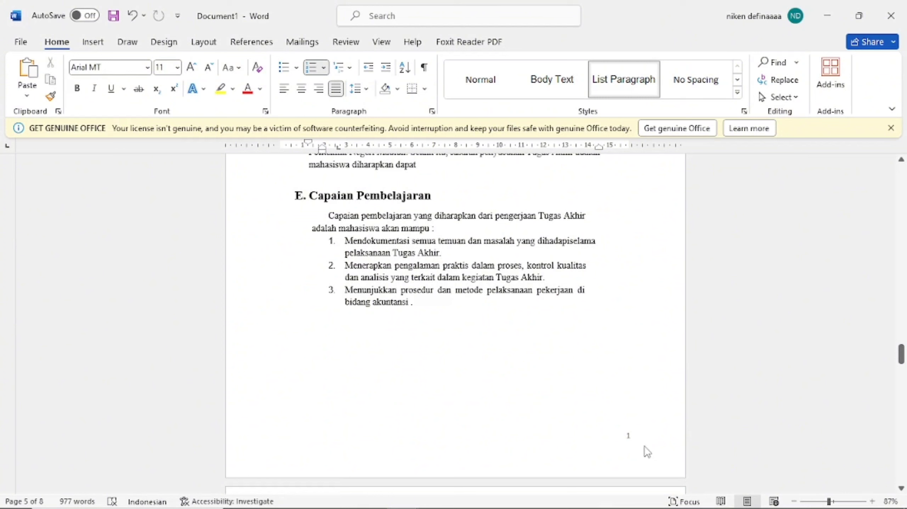
{"action": "double_click", "coordinate": [640, 439]}
{"action": "key", "text": "Escape"}
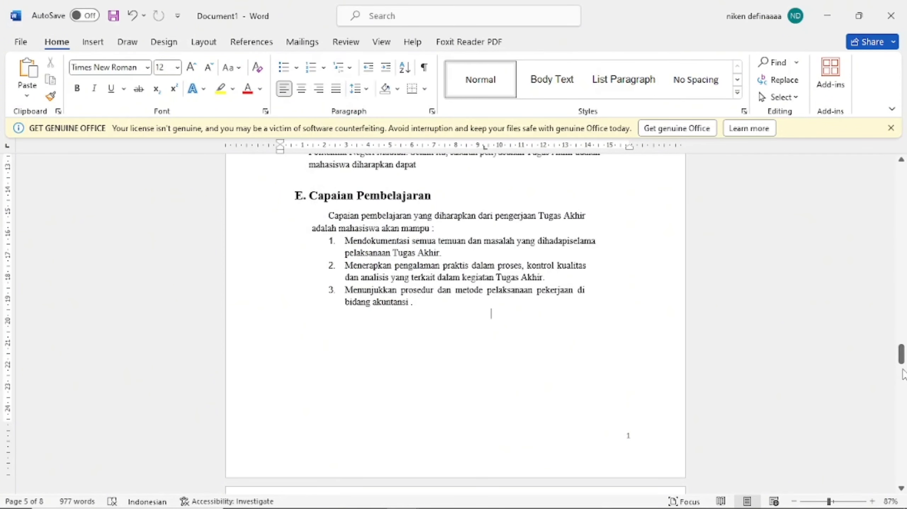
Set section 4's page numbering to start at 2 and check the number in the following page's header.
{"action": "left_click_drag", "start_coordinate": [900, 360], "coordinate": [899, 404]}
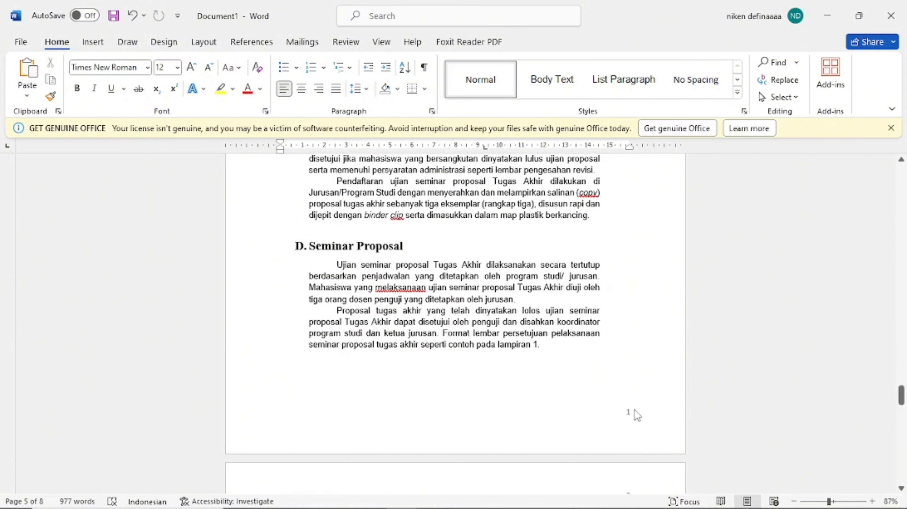
{"action": "double_click", "coordinate": [629, 413]}
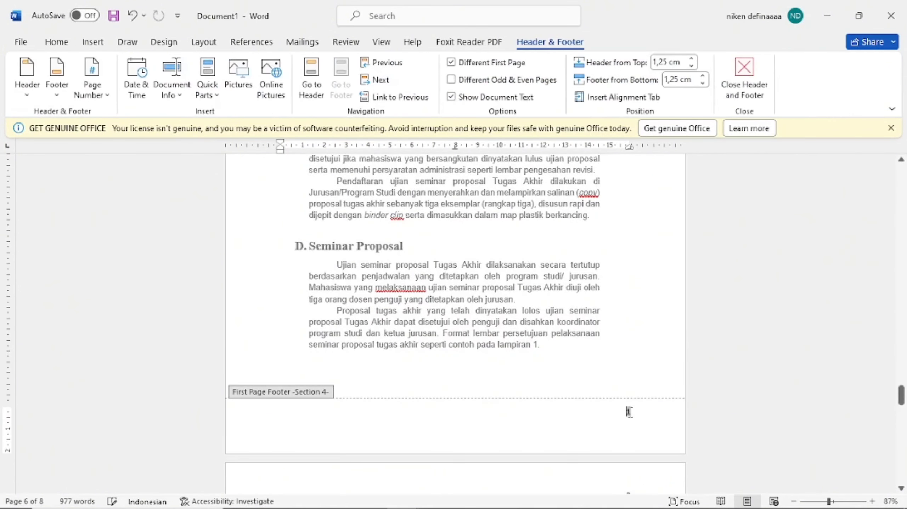
{"action": "left_click", "coordinate": [99, 93]}
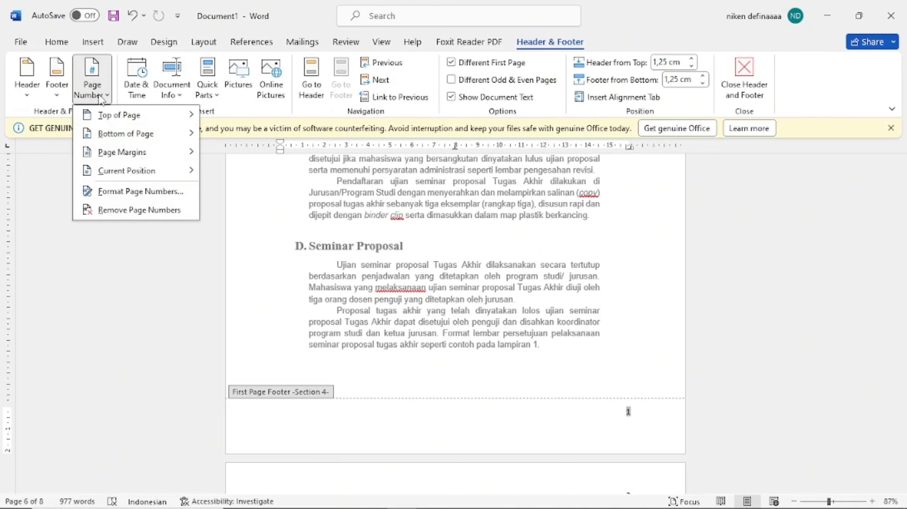
{"action": "left_click", "coordinate": [128, 192]}
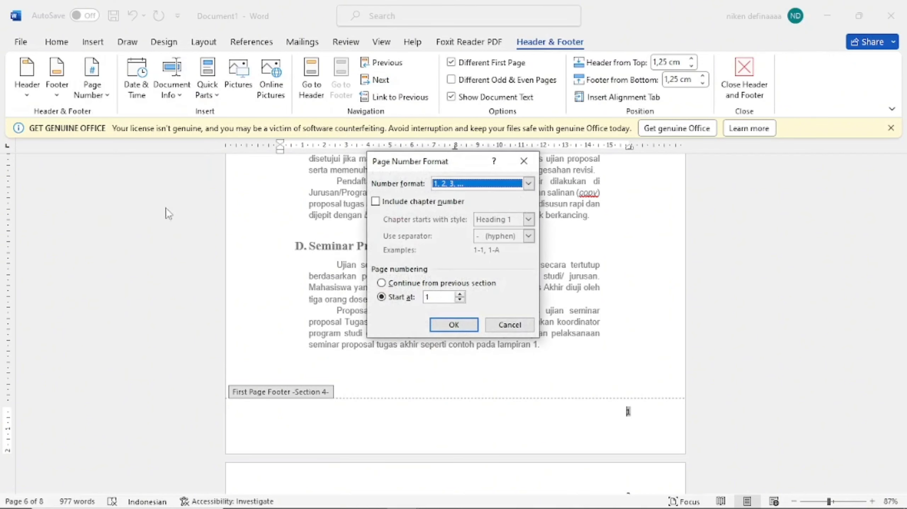
{"action": "left_click", "coordinate": [460, 300]}
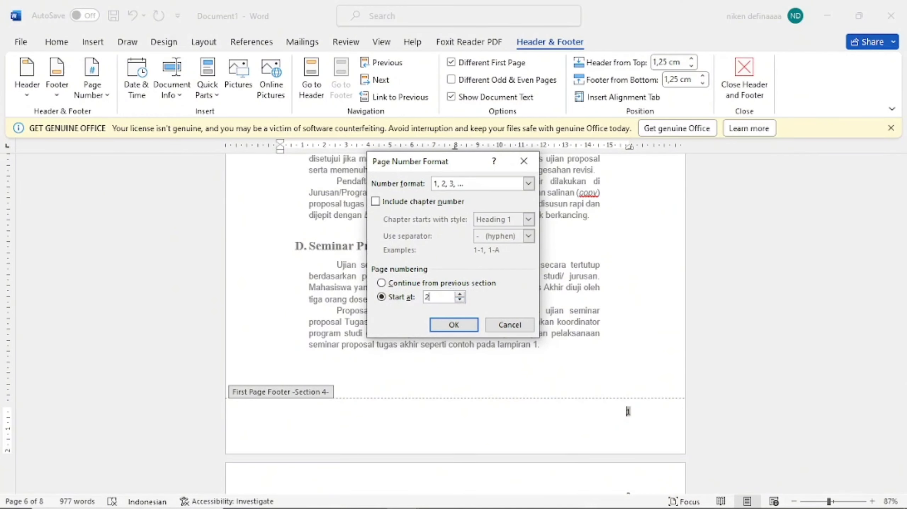
{"action": "left_click", "coordinate": [450, 330]}
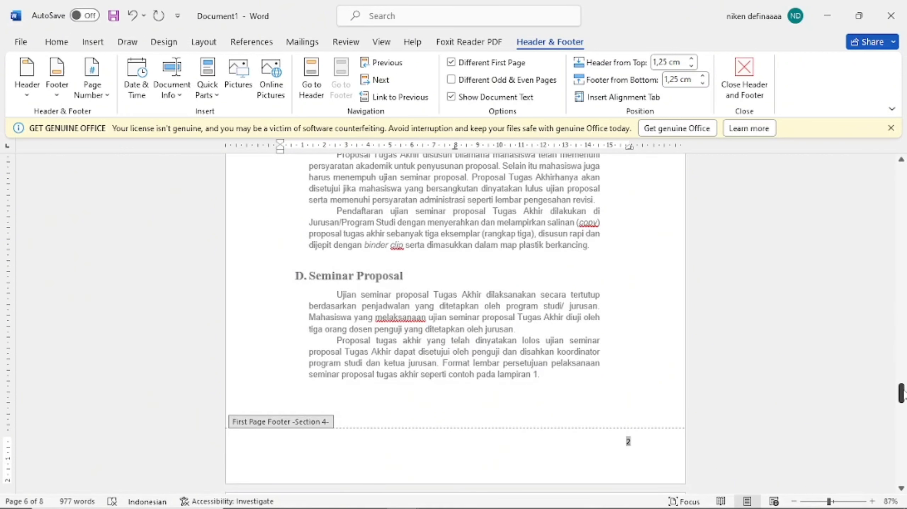
{"action": "left_click_drag", "start_coordinate": [904, 393], "coordinate": [904, 397]}
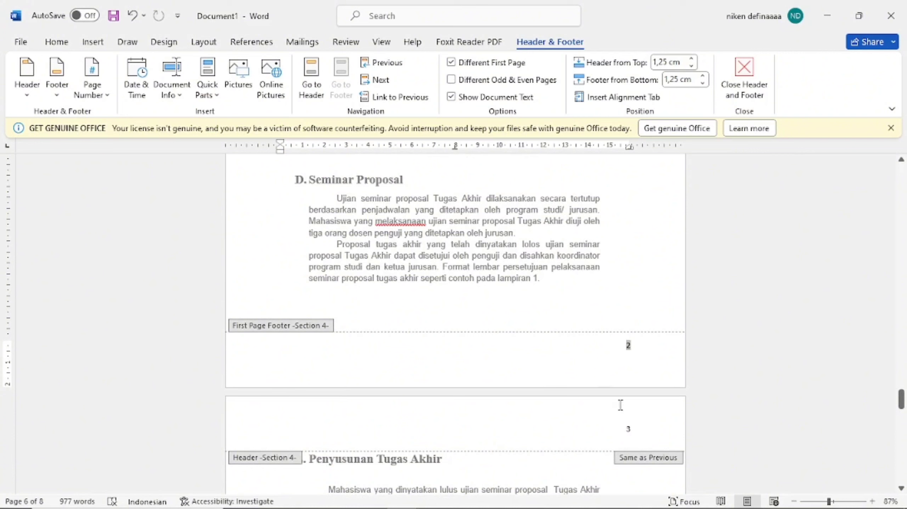
{"action": "left_click", "coordinate": [632, 429]}
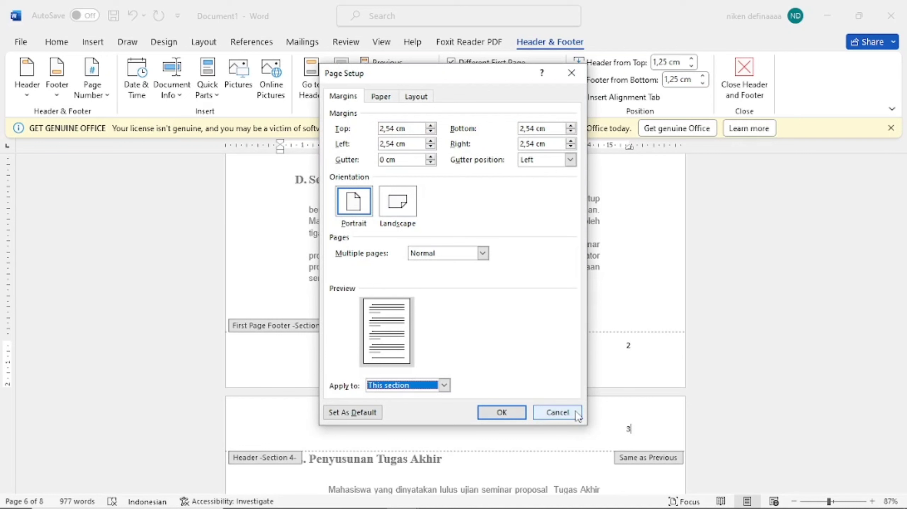
{"action": "left_click", "coordinate": [558, 413]}
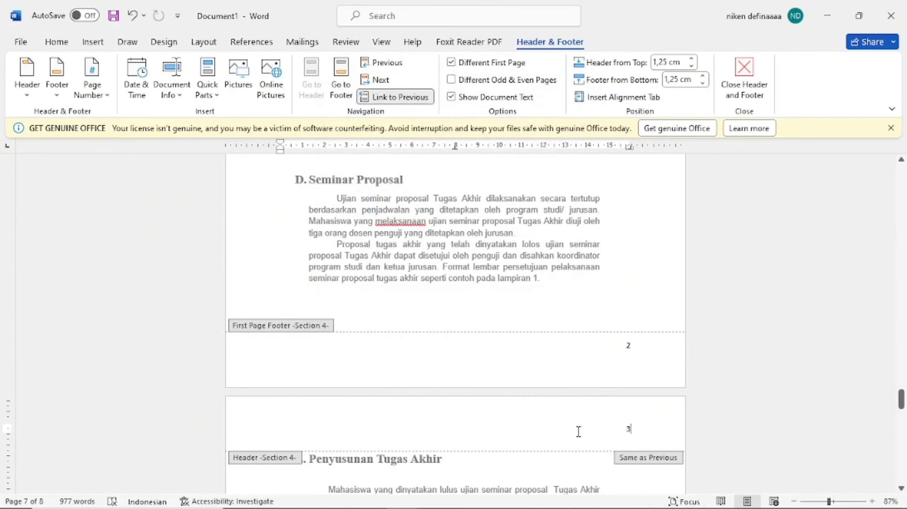
Set section 5's page numbering to start at 4 on the "BAB 3: Tata Tulis" page and leave the footer.
{"action": "left_click_drag", "start_coordinate": [904, 410], "coordinate": [903, 451]}
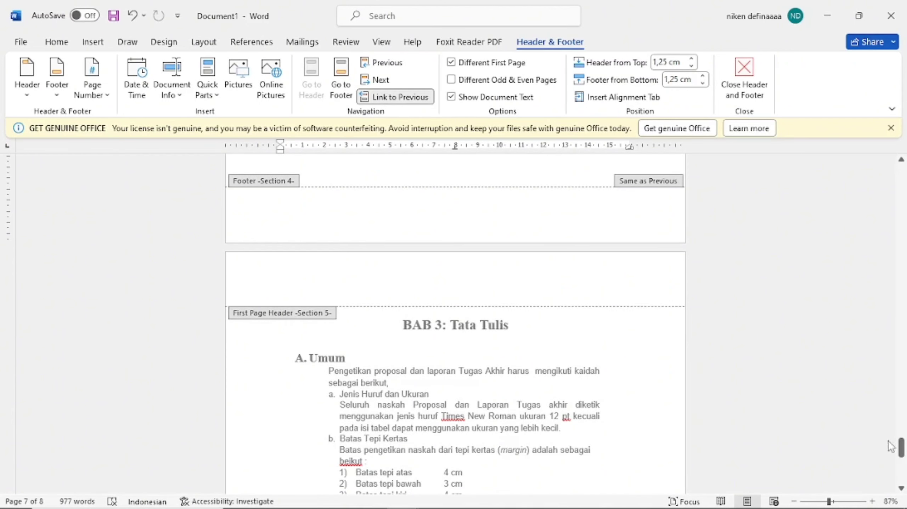
{"action": "left_click_drag", "start_coordinate": [902, 450], "coordinate": [902, 486]}
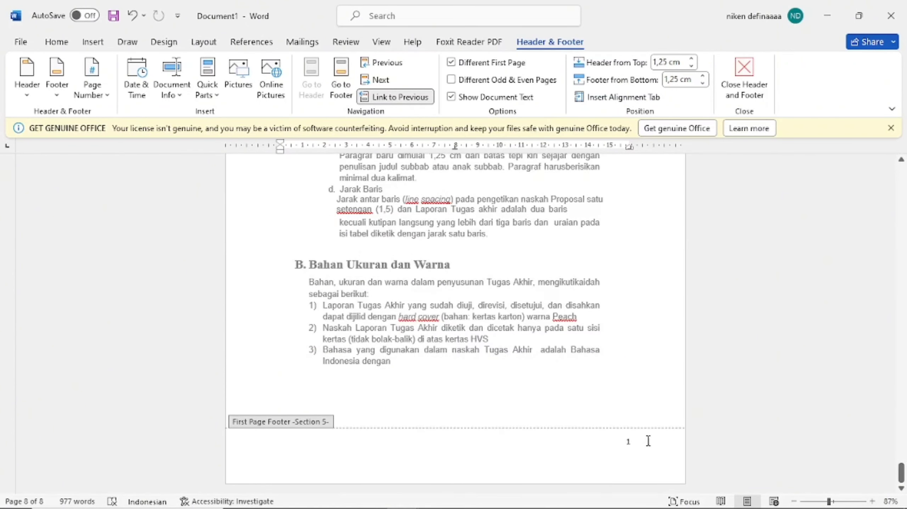
{"action": "left_click", "coordinate": [648, 441]}
{"action": "double_click", "coordinate": [628, 442]}
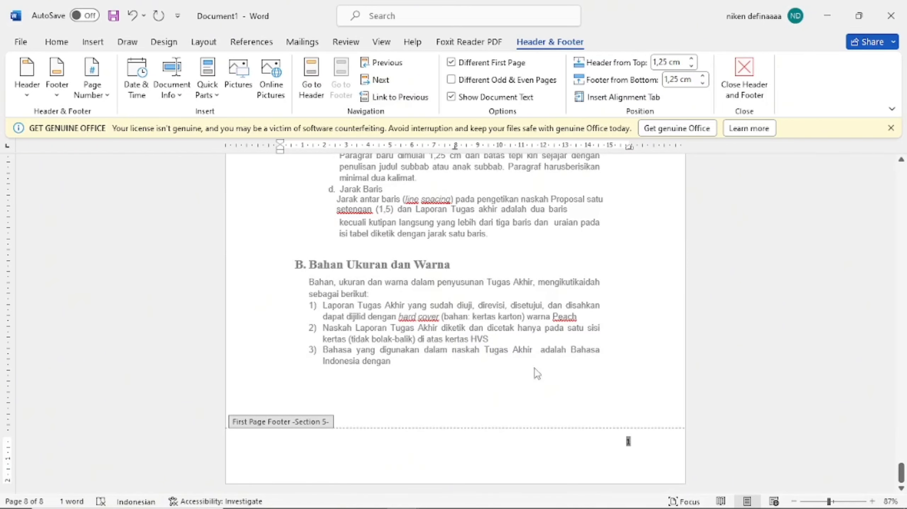
{"action": "left_click", "coordinate": [93, 96]}
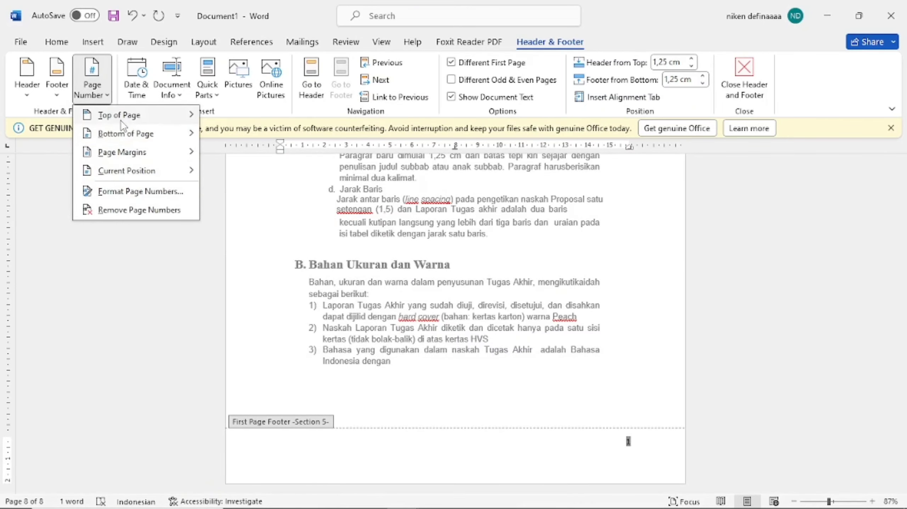
{"action": "mouse_move", "coordinate": [140, 143]}
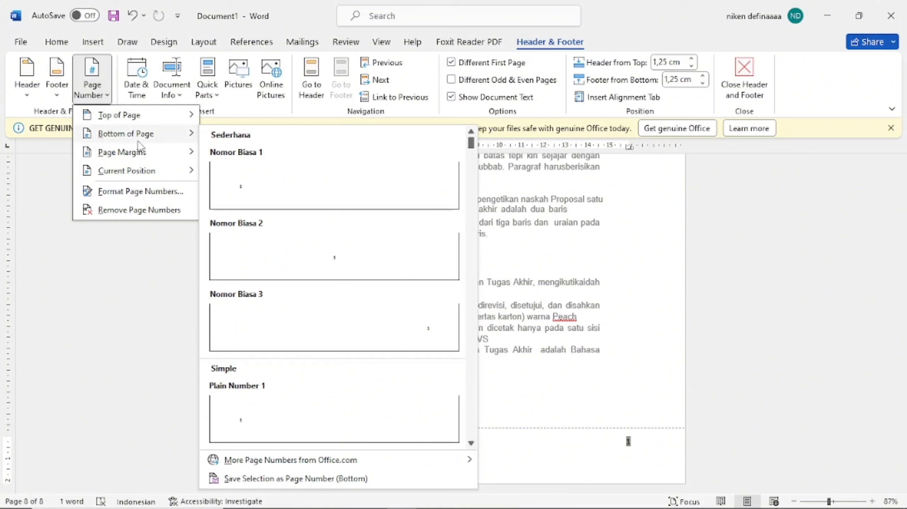
{"action": "left_click", "coordinate": [131, 192]}
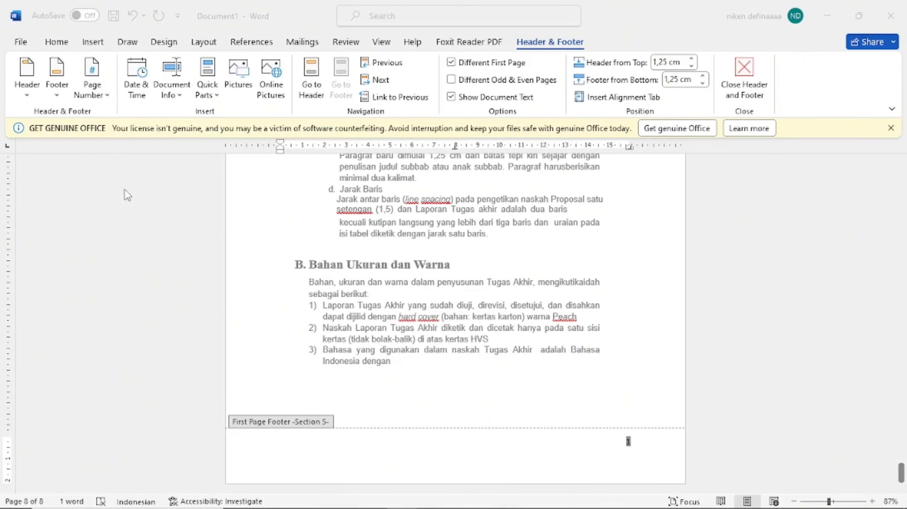
{"action": "left_click", "coordinate": [460, 295]}
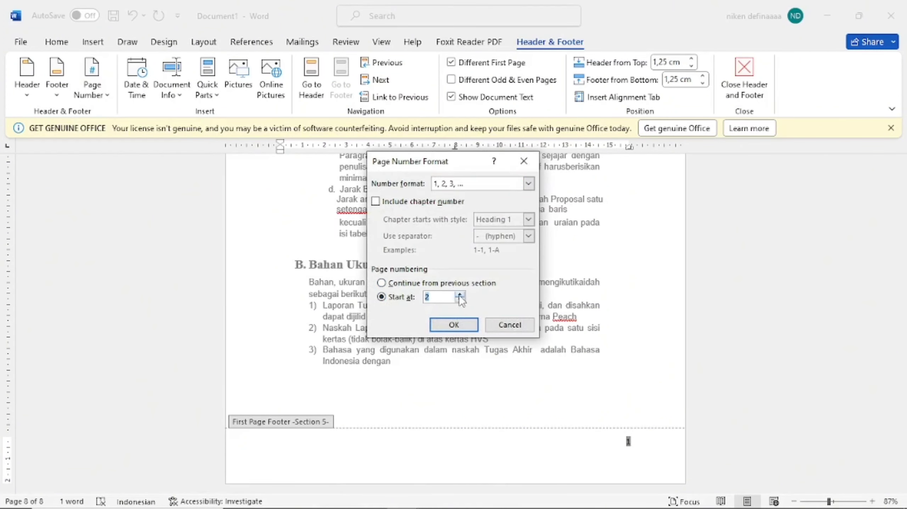
{"action": "left_click", "coordinate": [461, 297]}
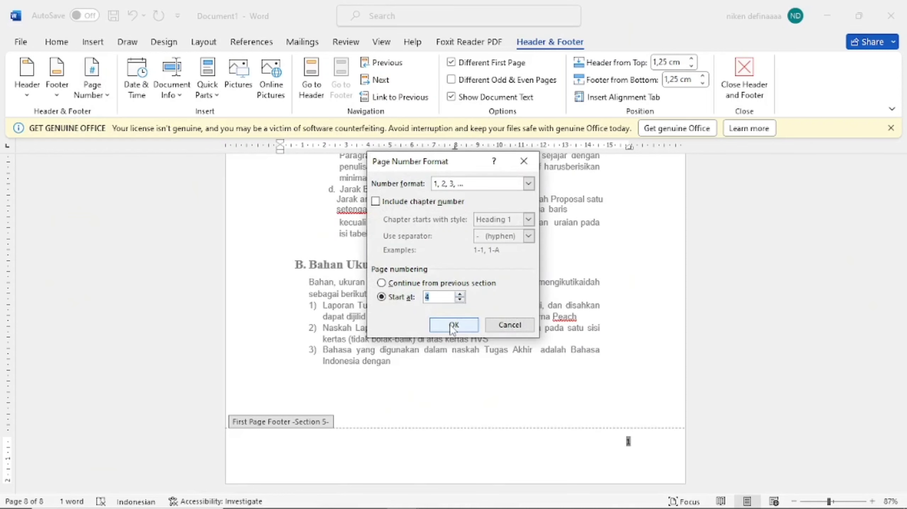
{"action": "left_click", "coordinate": [453, 323]}
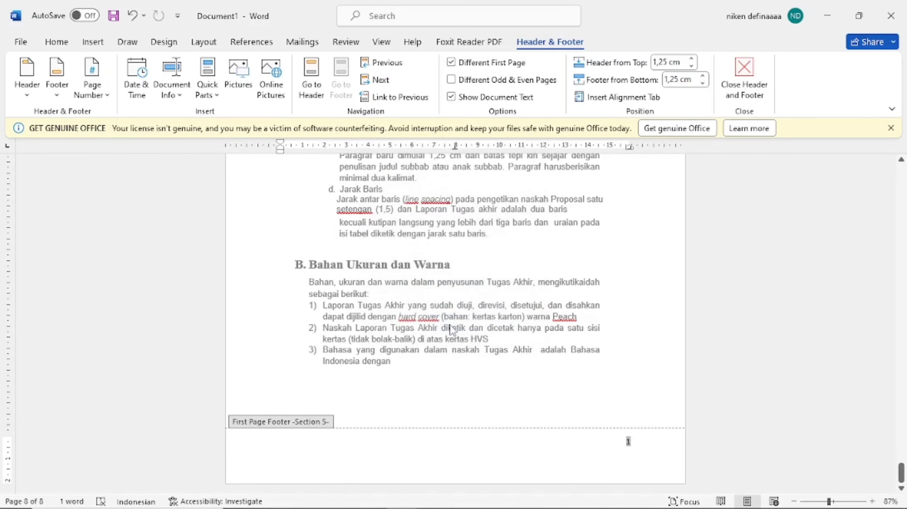
{"action": "left_click", "coordinate": [902, 472]}
{"action": "left_click_drag", "start_coordinate": [902, 471], "coordinate": [884, 476]}
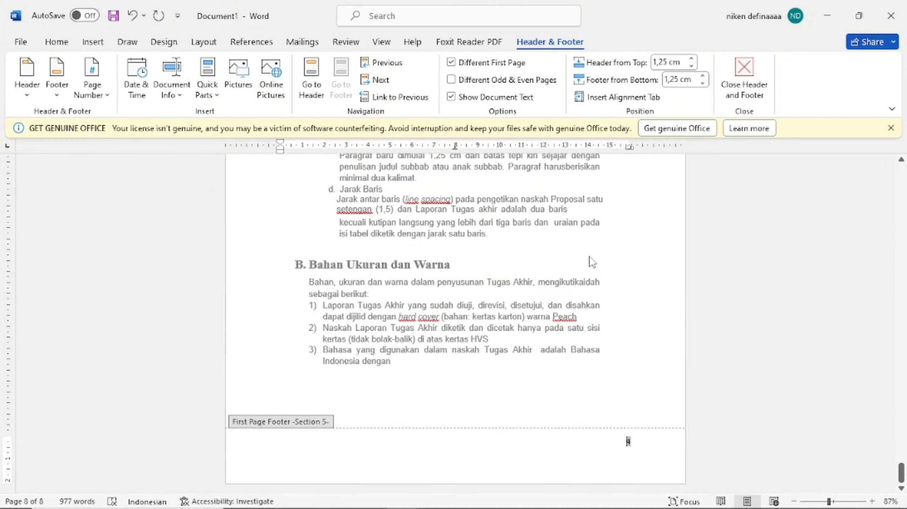
{"action": "left_click", "coordinate": [726, 99]}
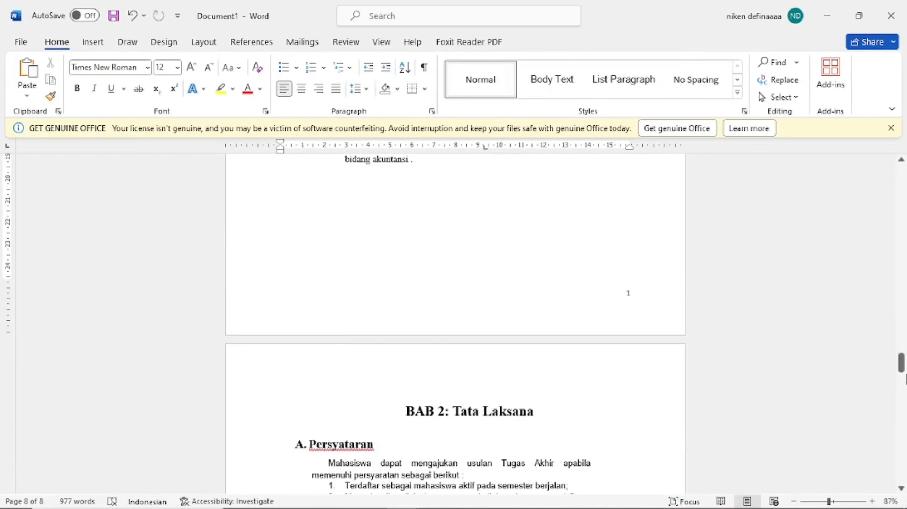
Update the entire "Daftar Isi" table of contents and check its chapter entries and page numbers.
{"action": "left_click", "coordinate": [905, 364]}
{"action": "mouse_move", "coordinate": [905, 357]}
{"action": "left_mouse_down"}
{"action": "mouse_move", "coordinate": [900, 277]}
{"action": "mouse_move", "coordinate": [897, 288]}
{"action": "left_mouse_up"}
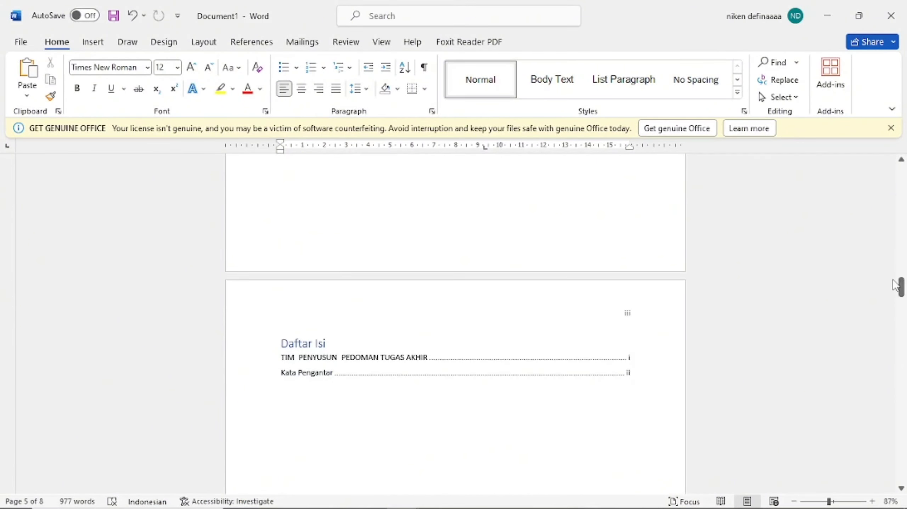
{"action": "left_click", "coordinate": [541, 340]}
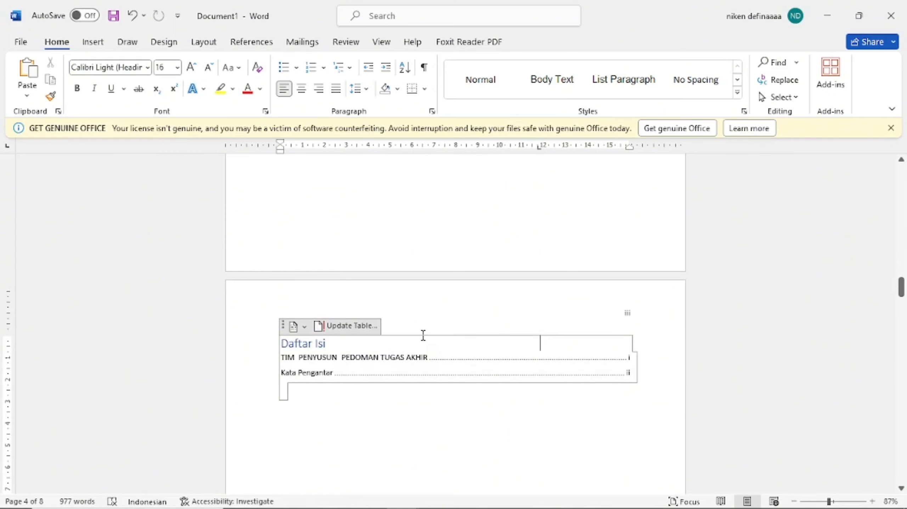
{"action": "left_click", "coordinate": [373, 329]}
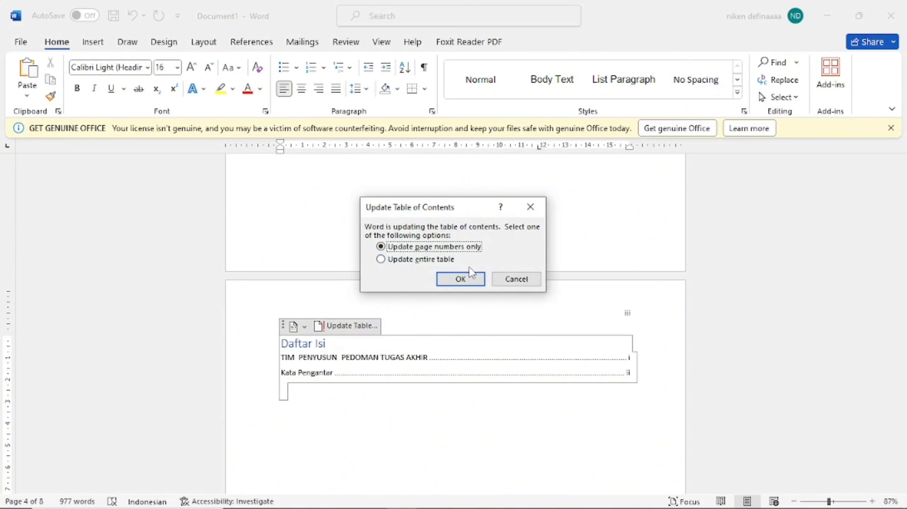
{"action": "left_click", "coordinate": [450, 262]}
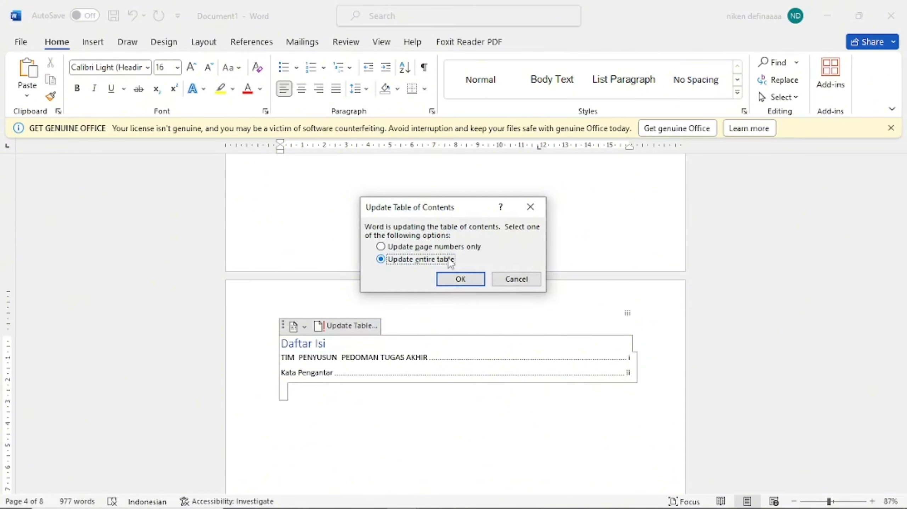
{"action": "left_click", "coordinate": [469, 286]}
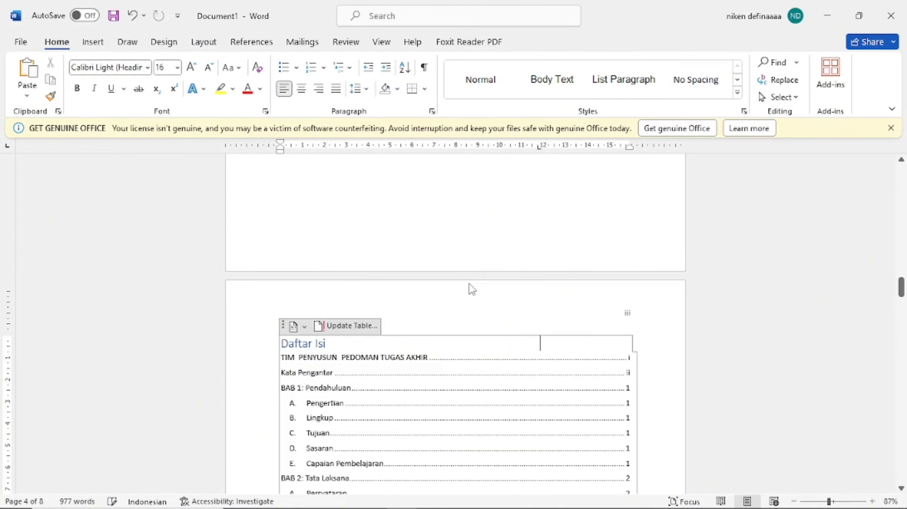
{"action": "left_click_drag", "start_coordinate": [902, 285], "coordinate": [903, 298]}
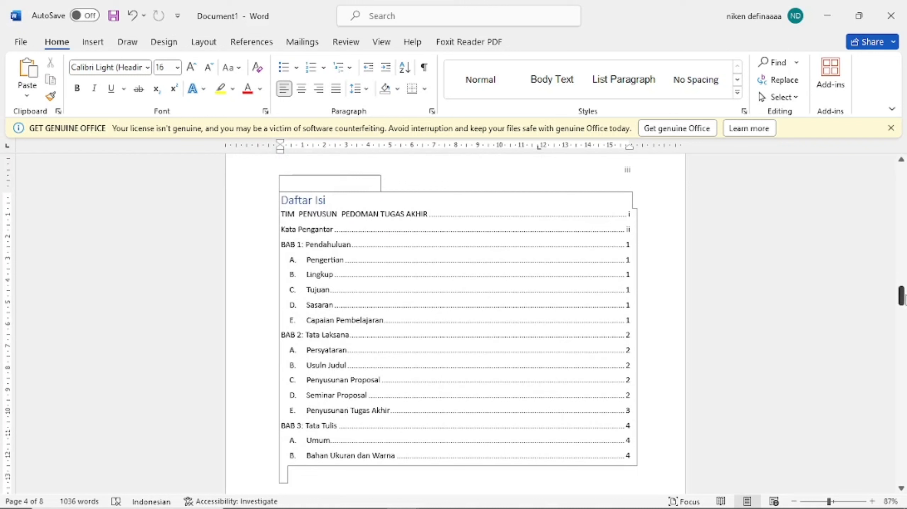
{"action": "left_click", "coordinate": [784, 346]}
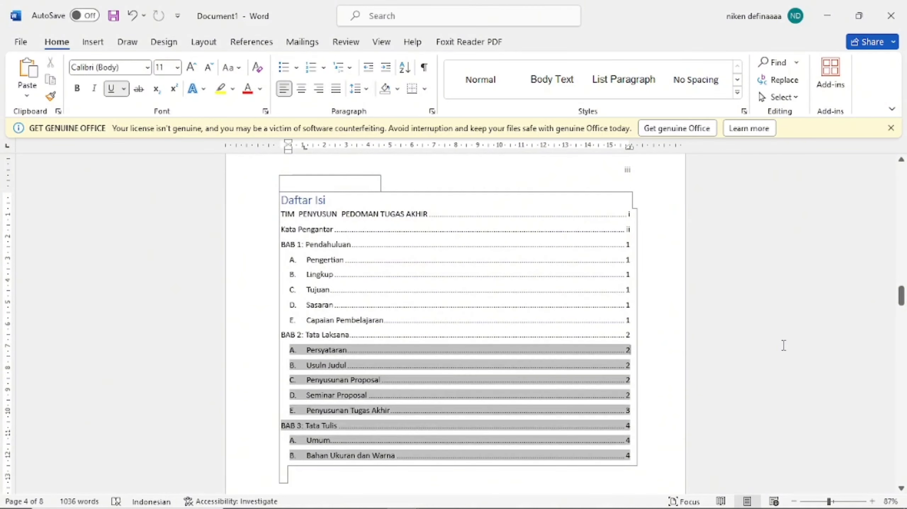
View the document at 60% zoom and return to the "PEDOMAN TUGAS AKHIR" cover page.
{"action": "scroll", "coordinate": [845, 349], "scroll_direction": "down", "scroll_amount": 3, "text": "ctrl"}
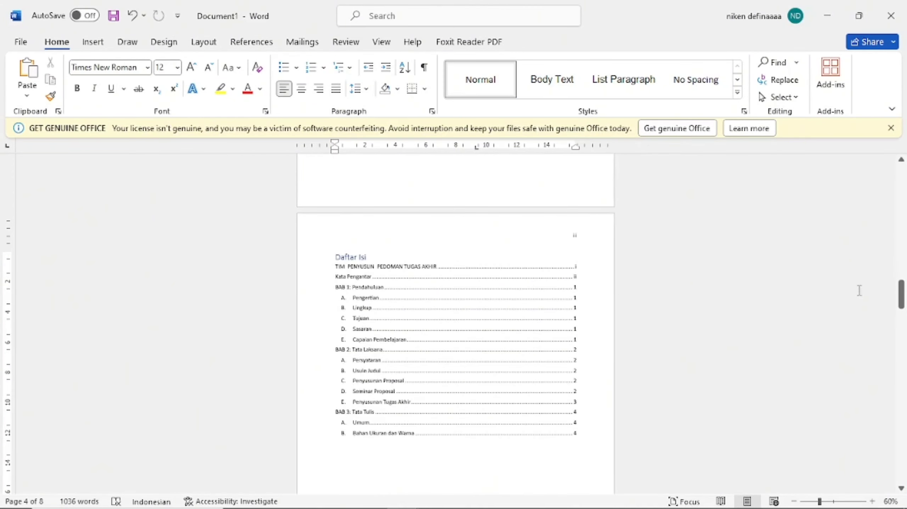
{"action": "left_click_drag", "start_coordinate": [901, 294], "coordinate": [902, 185]}
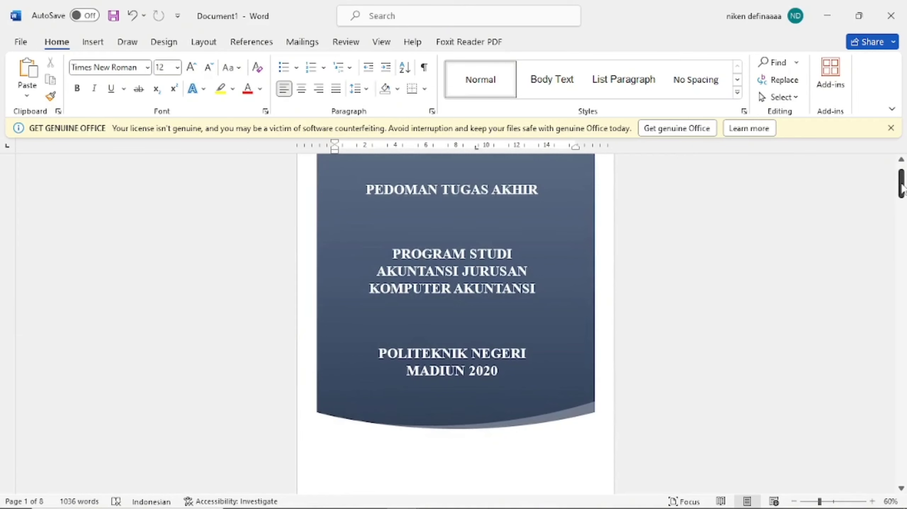
{"action": "left_click_drag", "start_coordinate": [903, 186], "coordinate": [906, 179]}
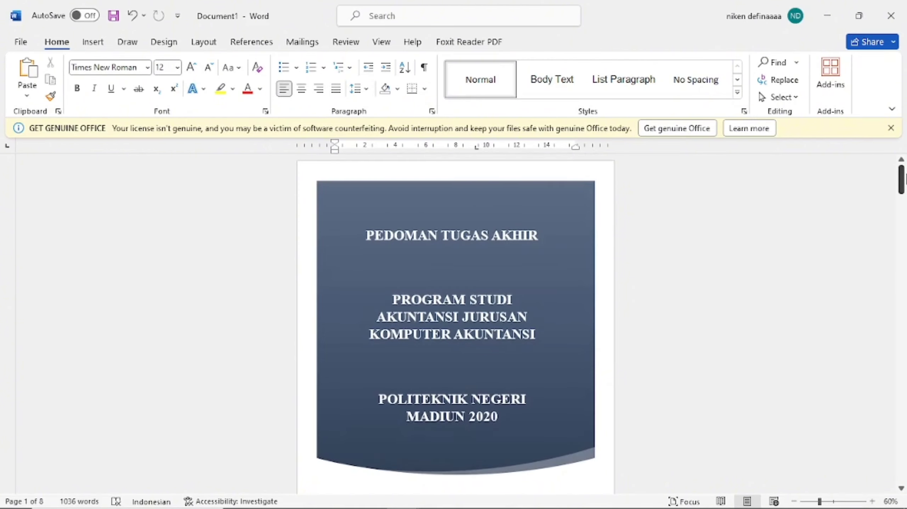